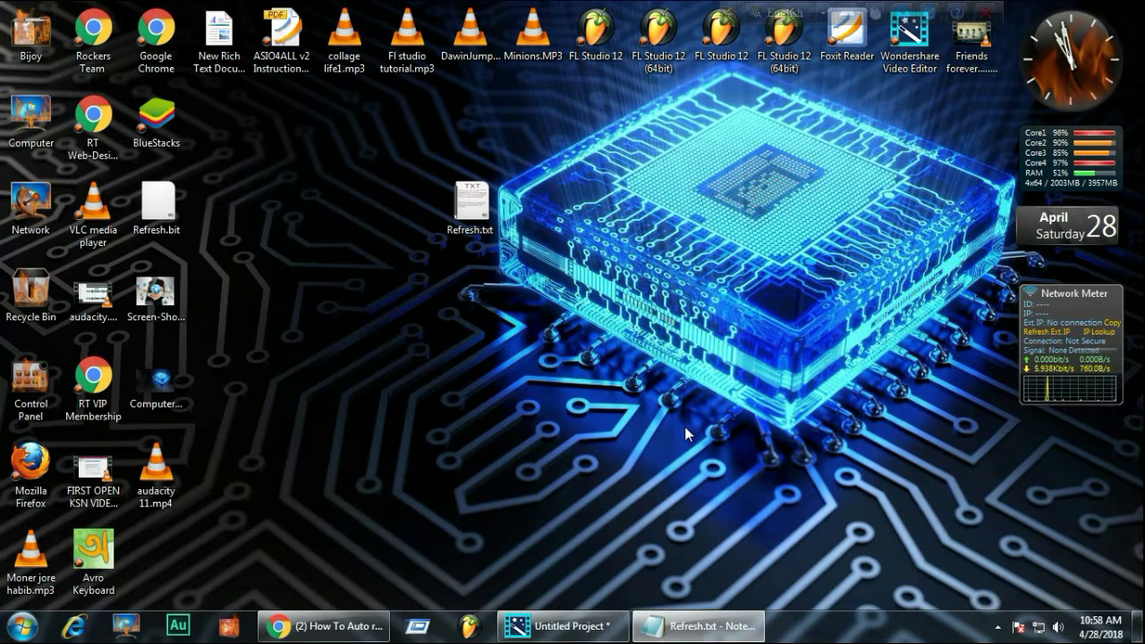
Permanently delete the Refresh.bit file from the desktop
left_click(177, 206)
key("shift+Delete")
key("Return")
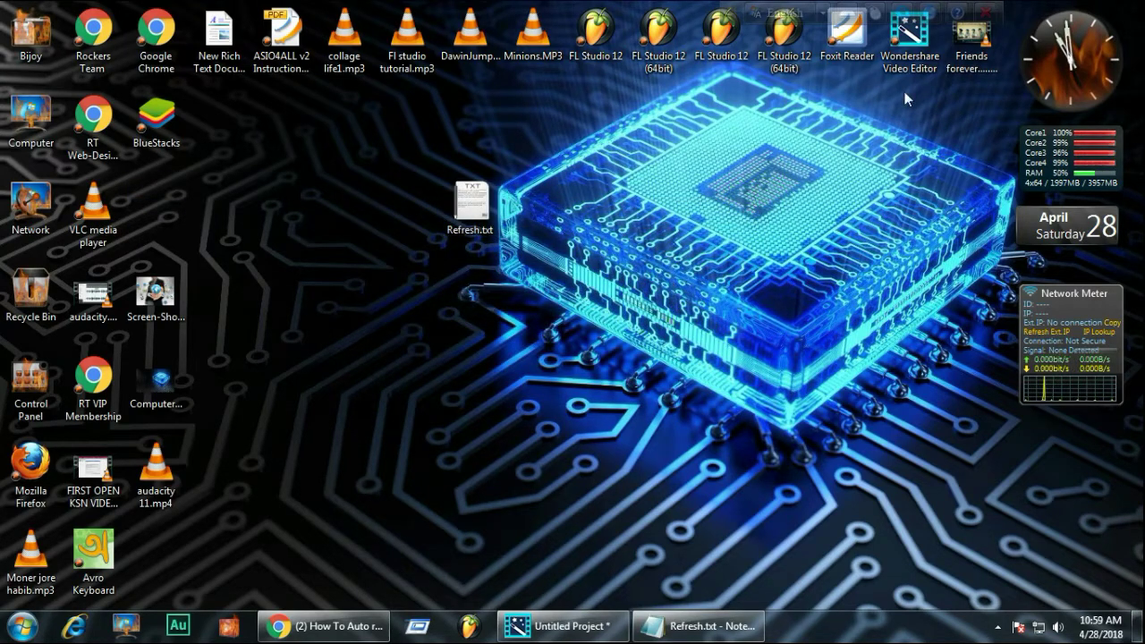
Refresh the desktop twice and show the options for creating a new text document there
right_click(624, 119)
left_click(667, 184)
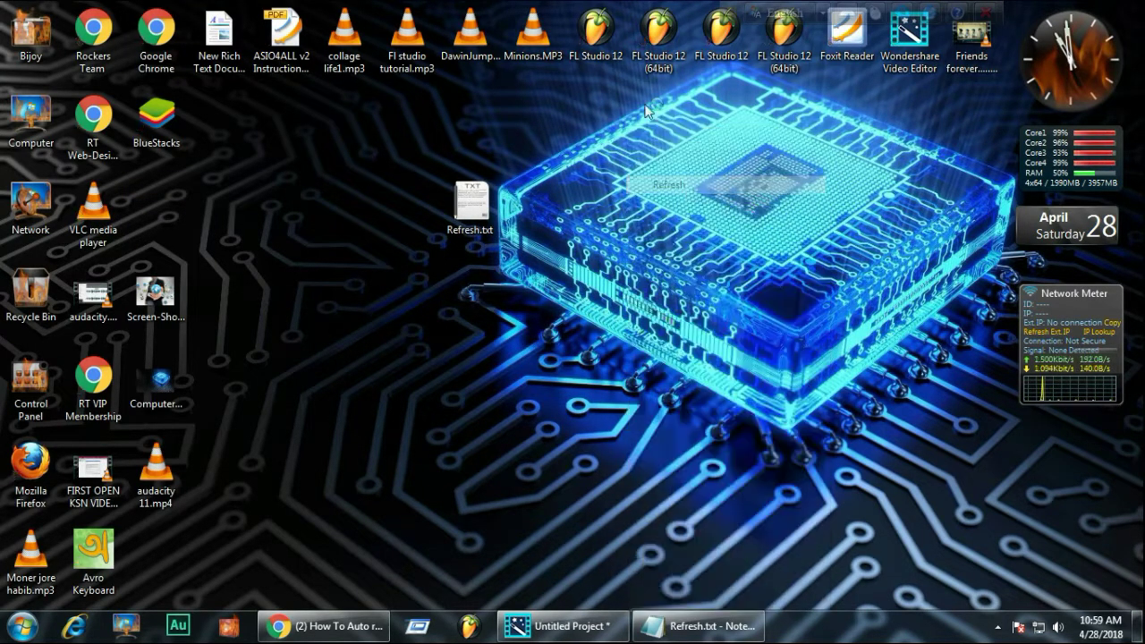
right_click(645, 106)
left_click(690, 171)
right_click(591, 144)
mouse_move(707, 498)
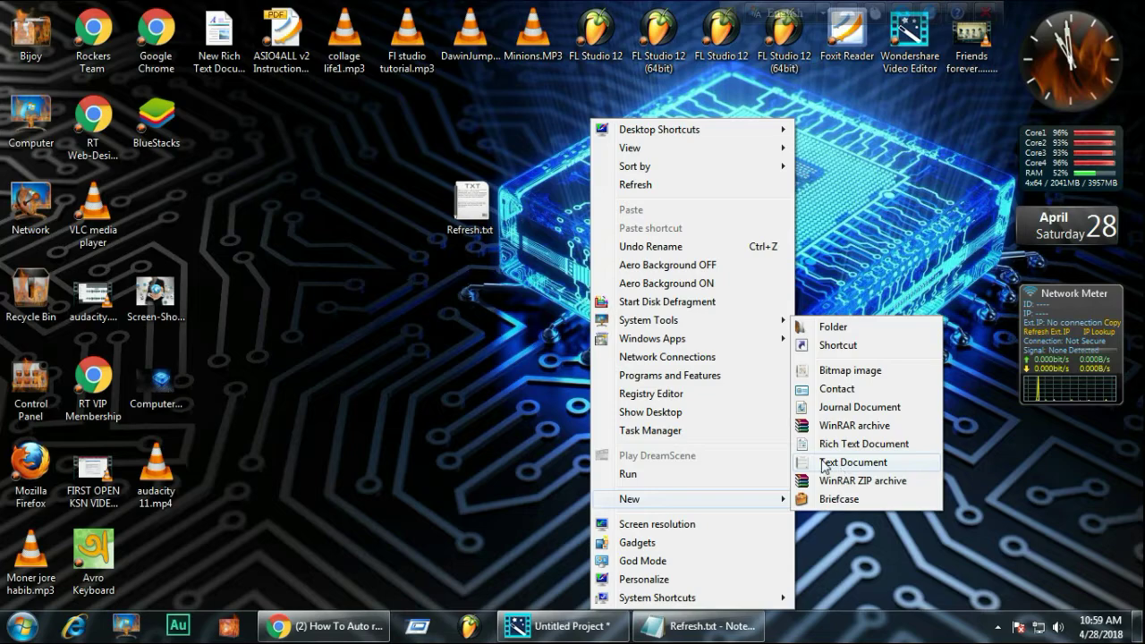
Open Refresh.txt and write the lines Echo off, cd/, tree, followed by each drive C: through H: with tree on the line below it
left_click(462, 197)
double_click(463, 198)
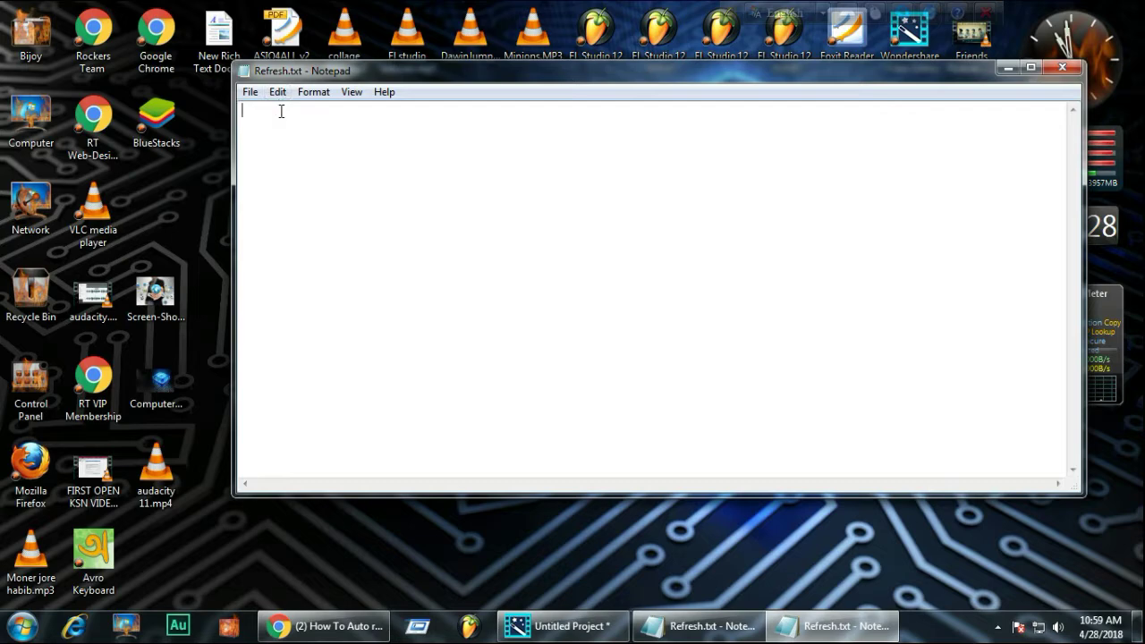
type("Echo off cd/ C: tree D: tree E: tree F: tree G: tree H: tree")
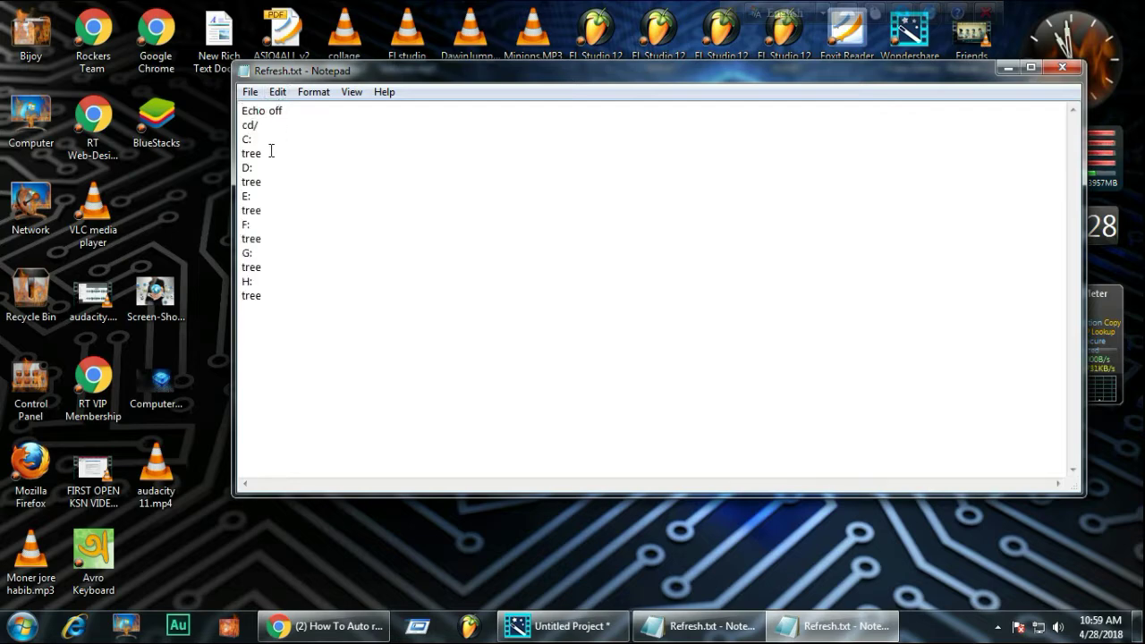
key("Return")
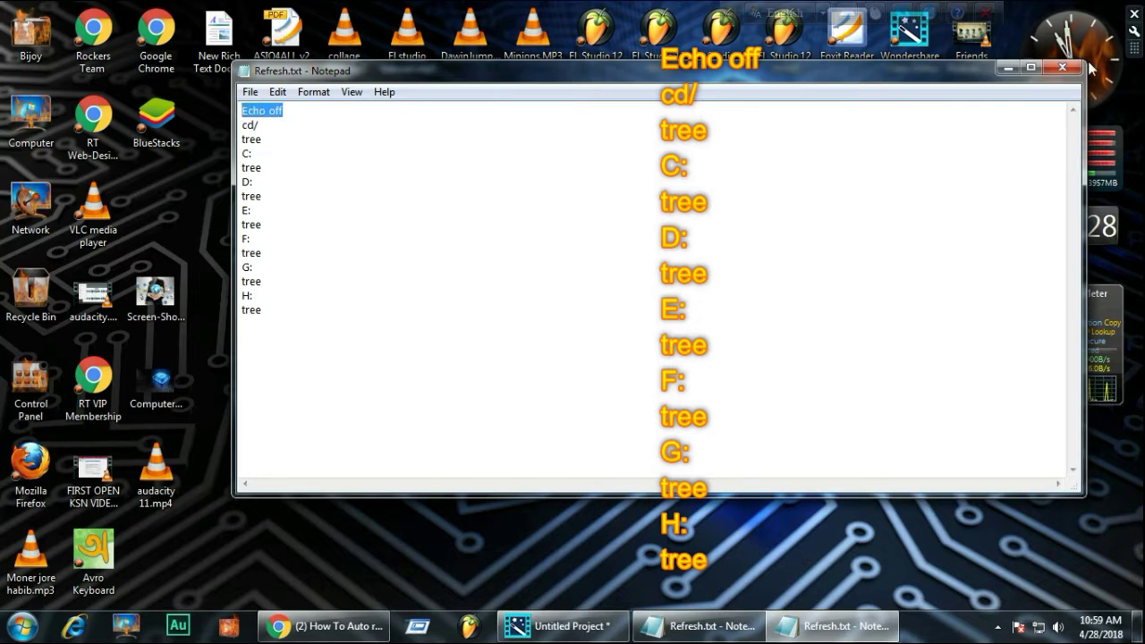
View the script in a maximized window and restore the window to its normal size
left_click(1031, 67)
left_click(39, 70)
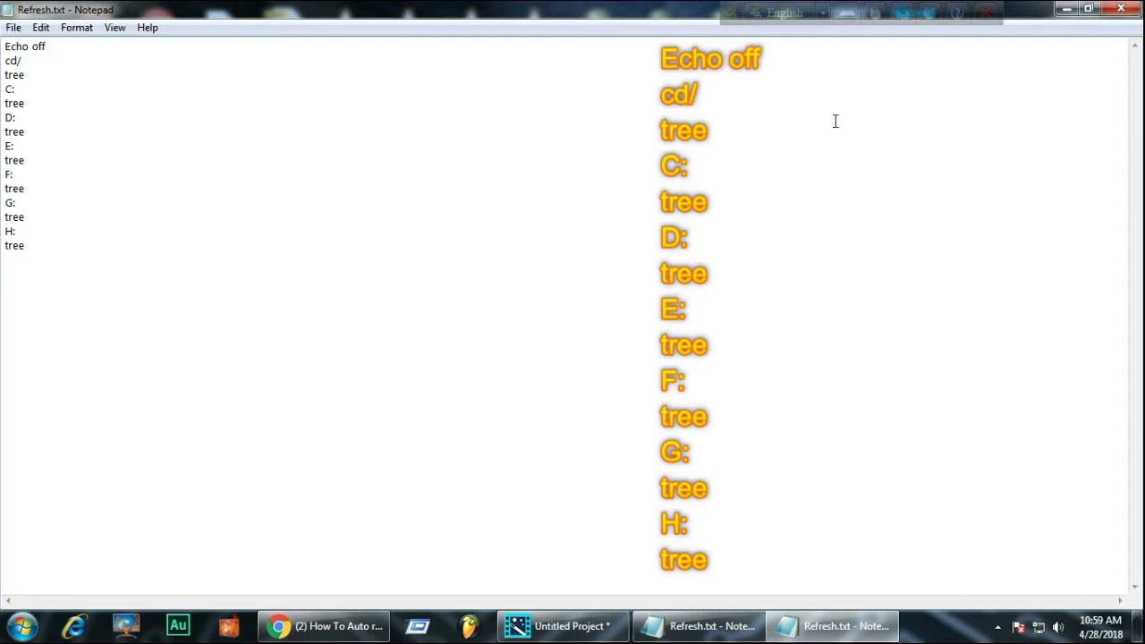
left_click(1089, 8)
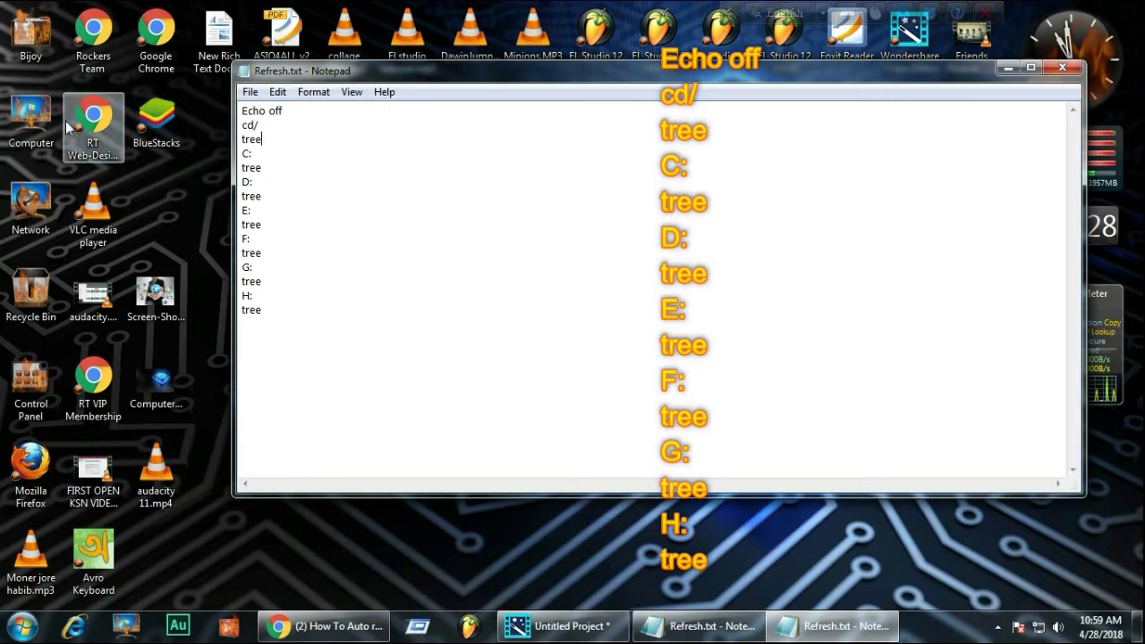
Compare the hard drive letters shown in Computer with those in the script, and close Computer
double_click(31, 114)
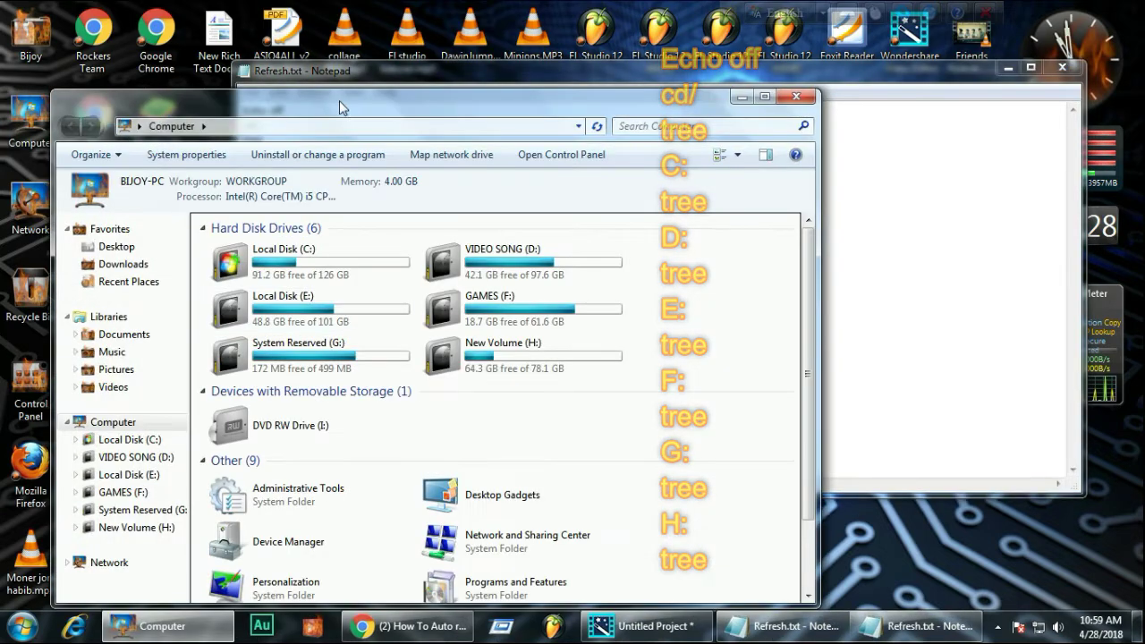
left_click_drag(341, 99, 775, 194)
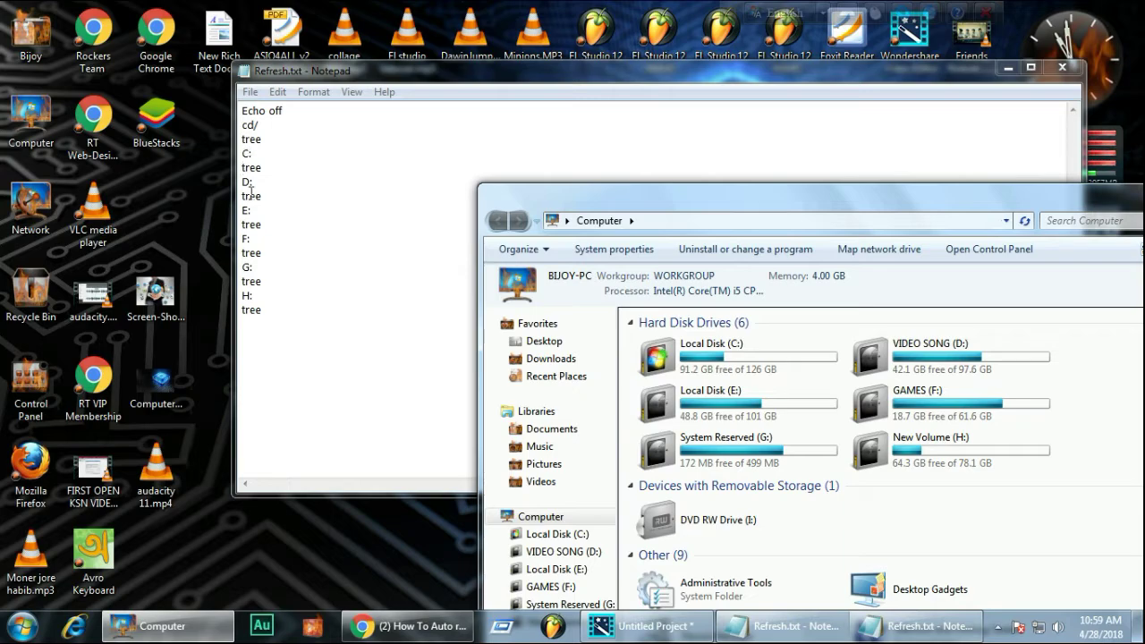
left_click_drag(918, 191, 462, 87)
left_click(768, 87)
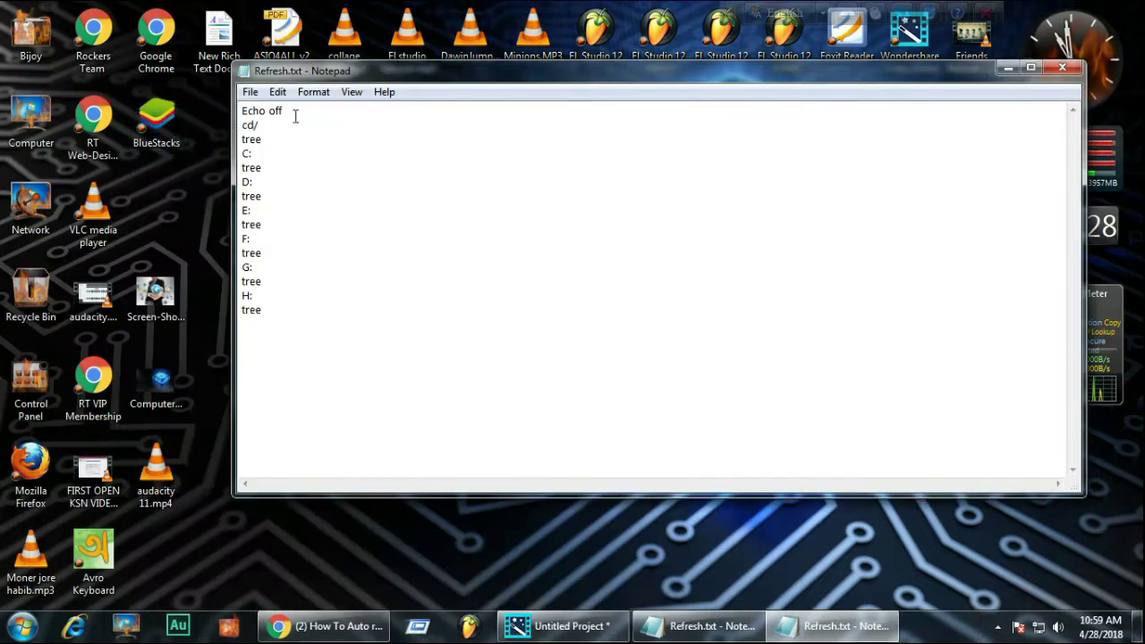
Save the script on the desktop under the name Refresh.bat and close its window
left_click(249, 93)
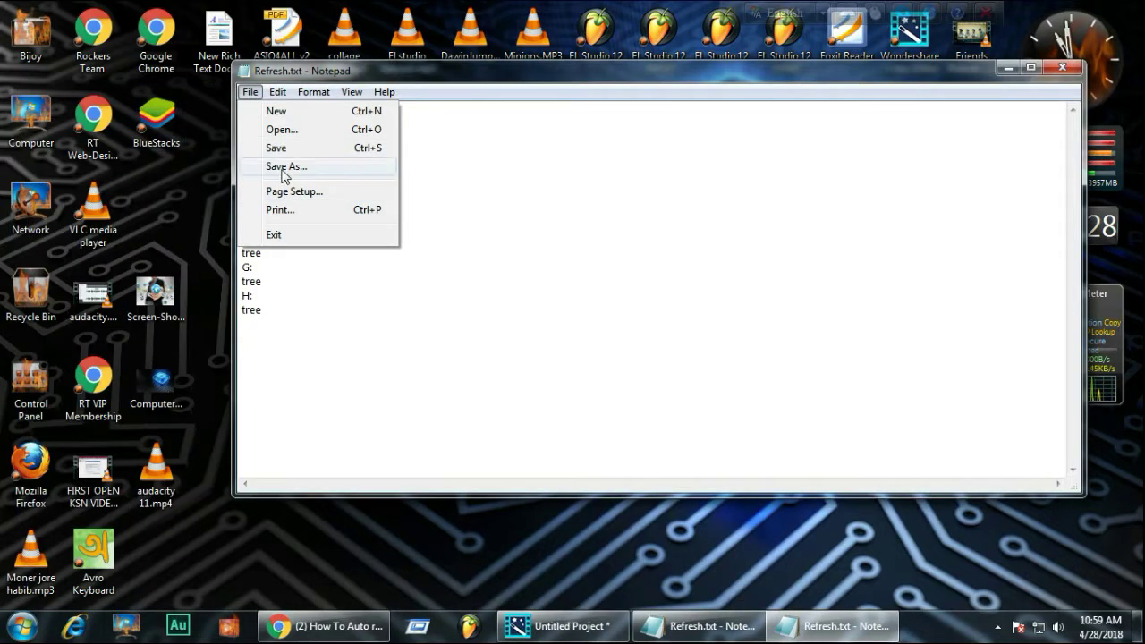
left_click(282, 172)
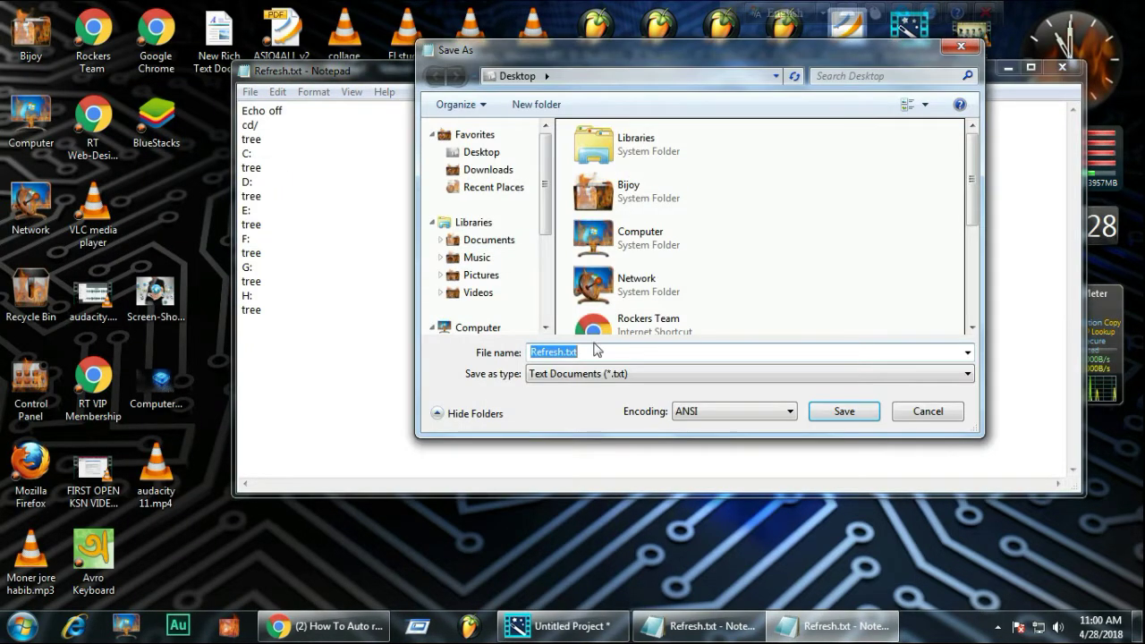
key("BackSpace")
key("BackSpace")
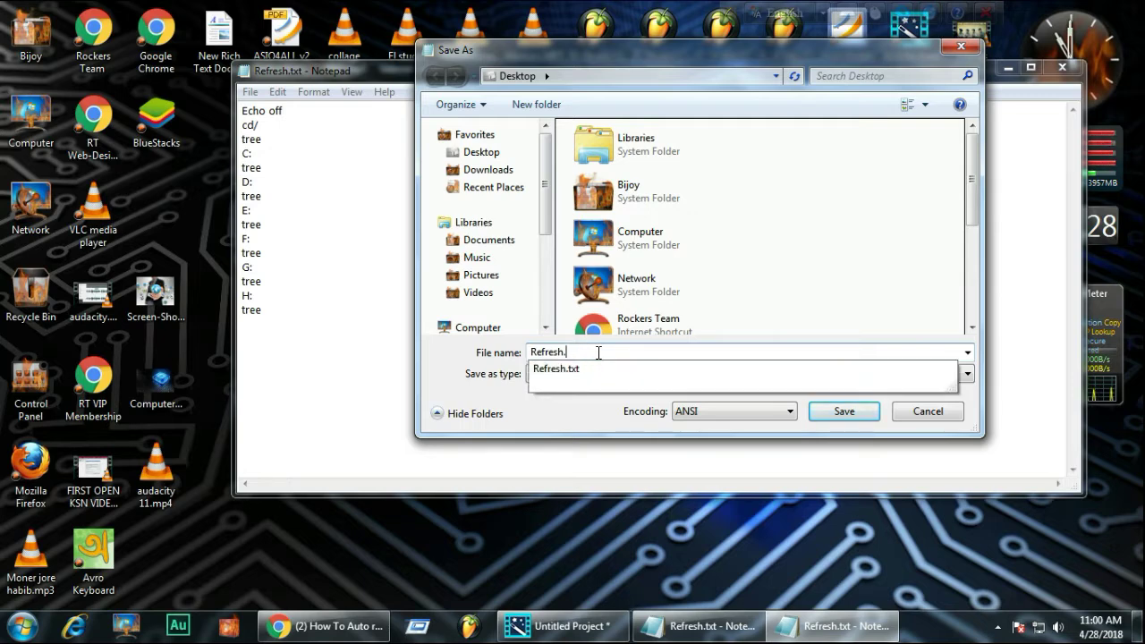
type("bat")
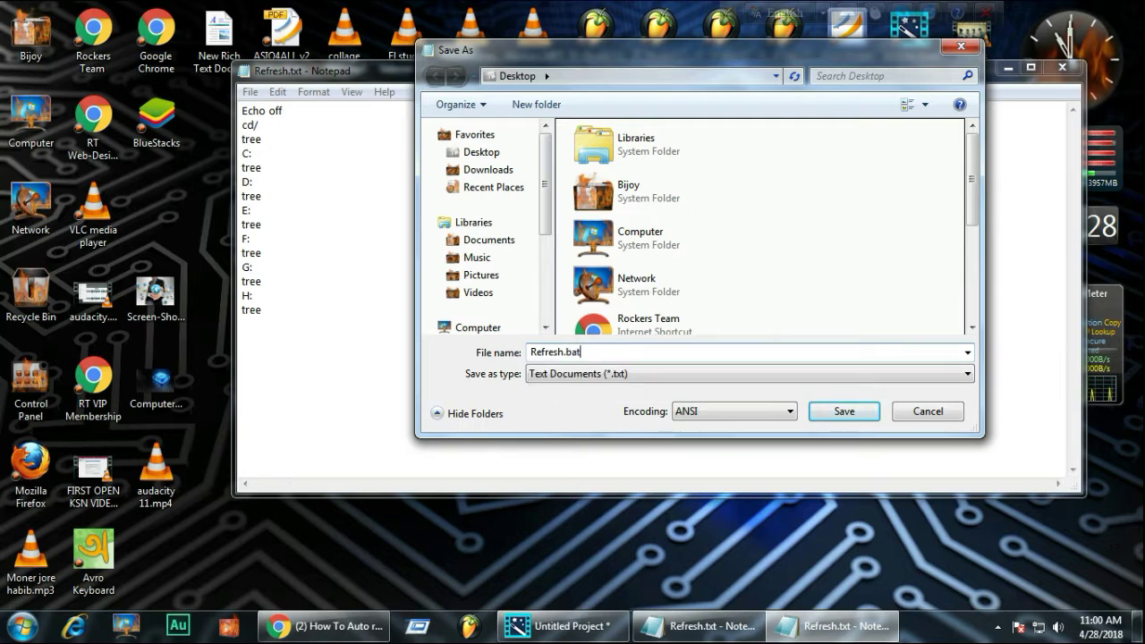
left_click(859, 416)
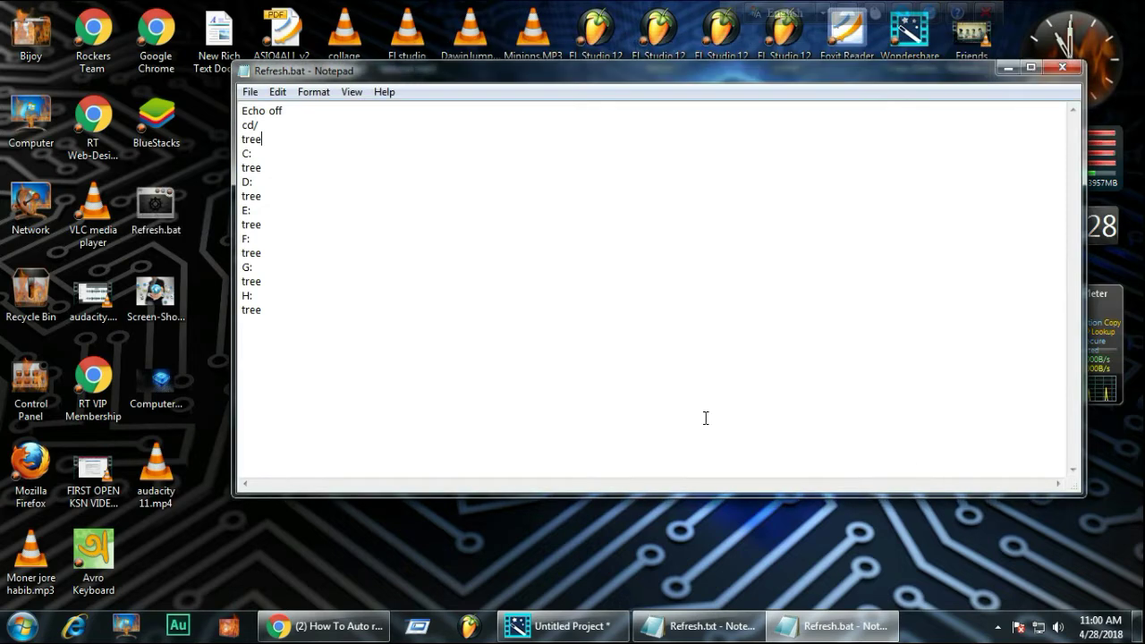
left_click(136, 209)
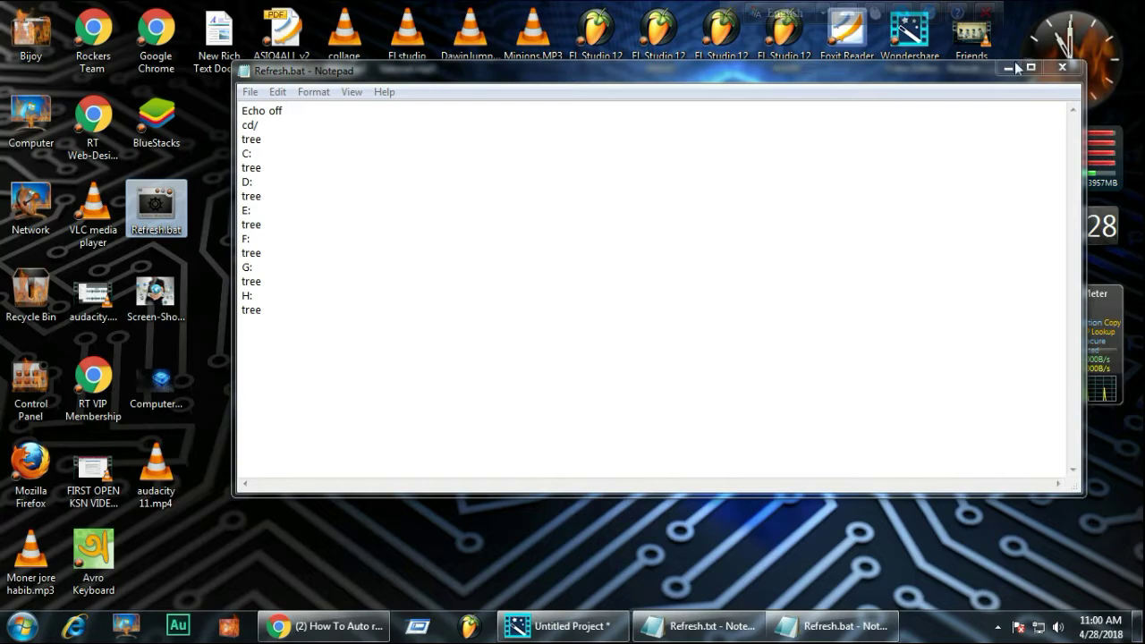
left_click(1053, 71)
Open the original Refresh.txt on the desktop to check its contents, and close it
left_click(470, 206)
left_click_drag(379, 140, 644, 254)
double_click(497, 219)
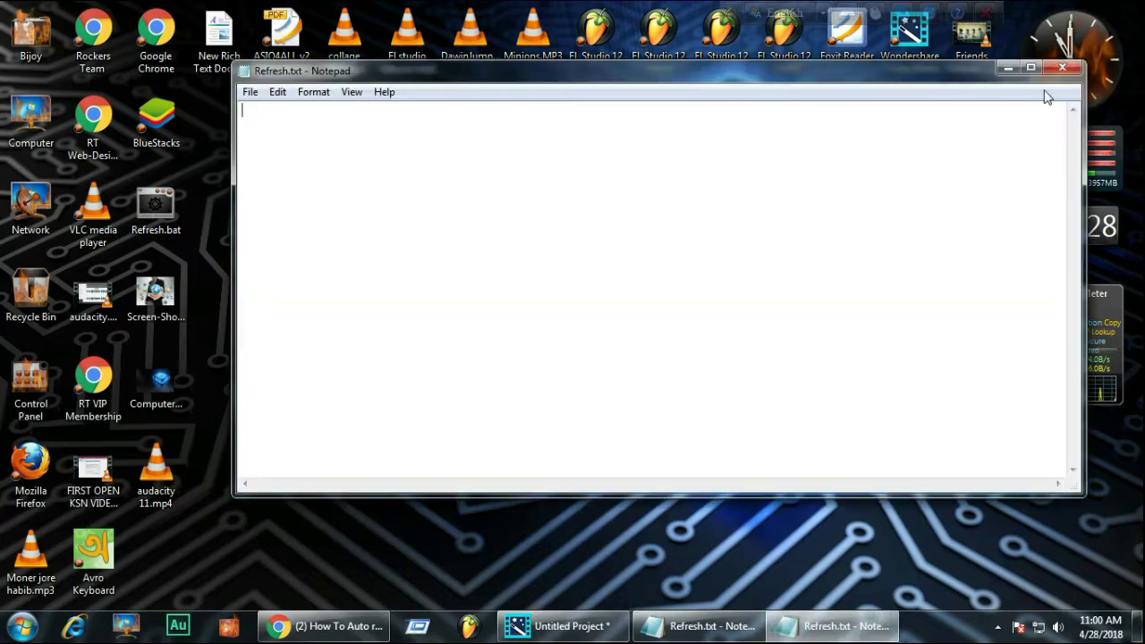
left_click(1062, 68)
Place Refresh.bat in the open desktop area near Refresh.txt and run it twice, moving each command window aside
left_click_drag(133, 221, 661, 211)
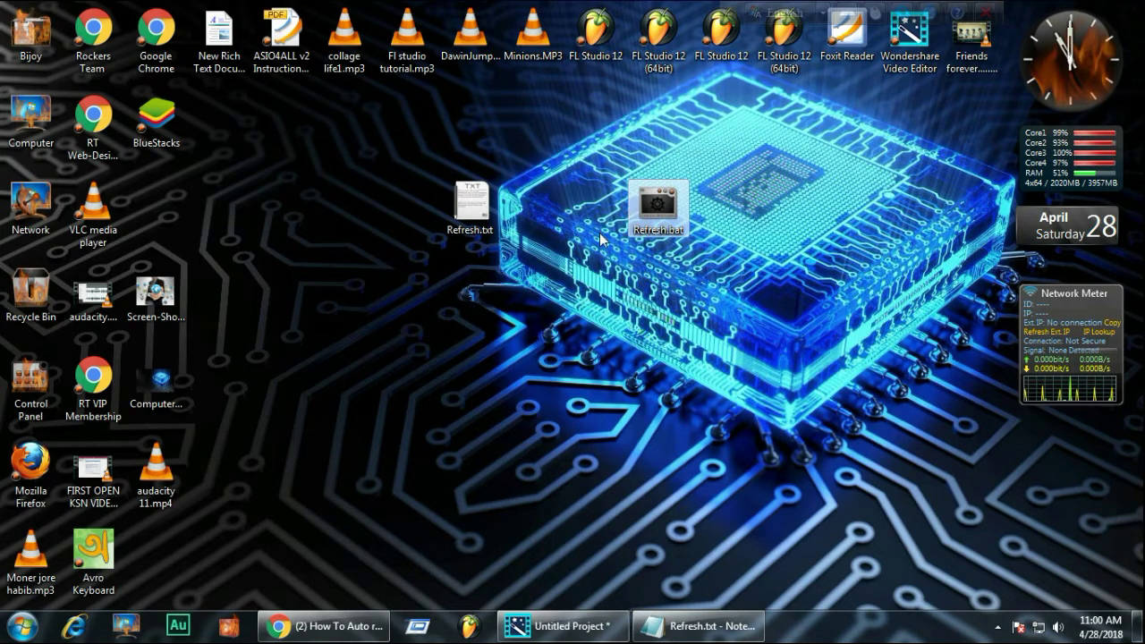
double_click(663, 204)
left_click_drag(453, 145, 615, 286)
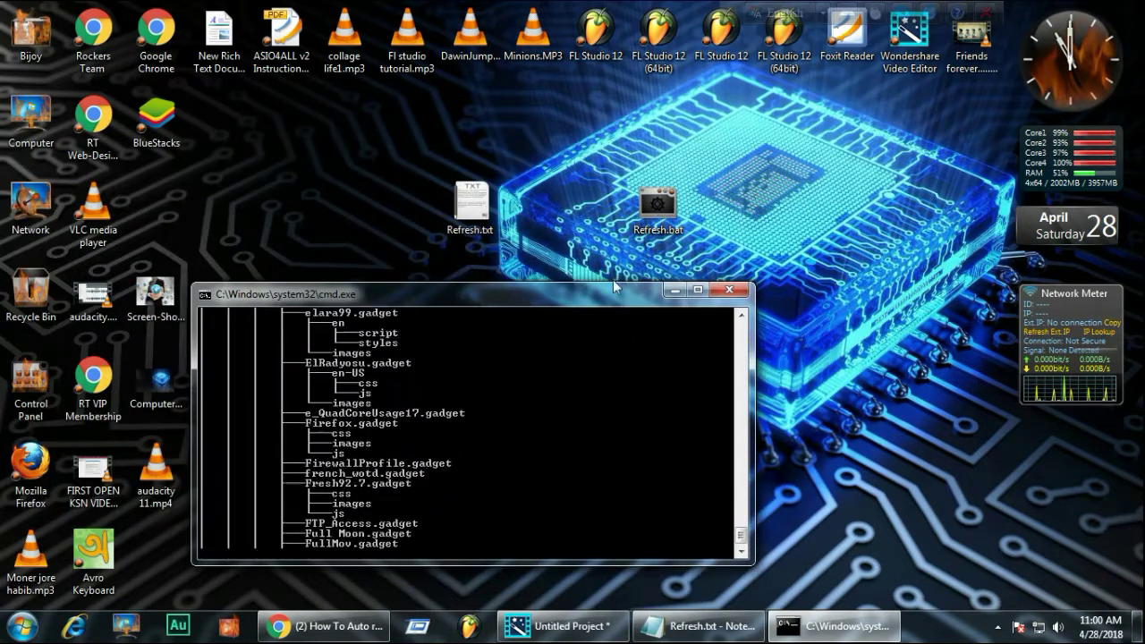
double_click(666, 199)
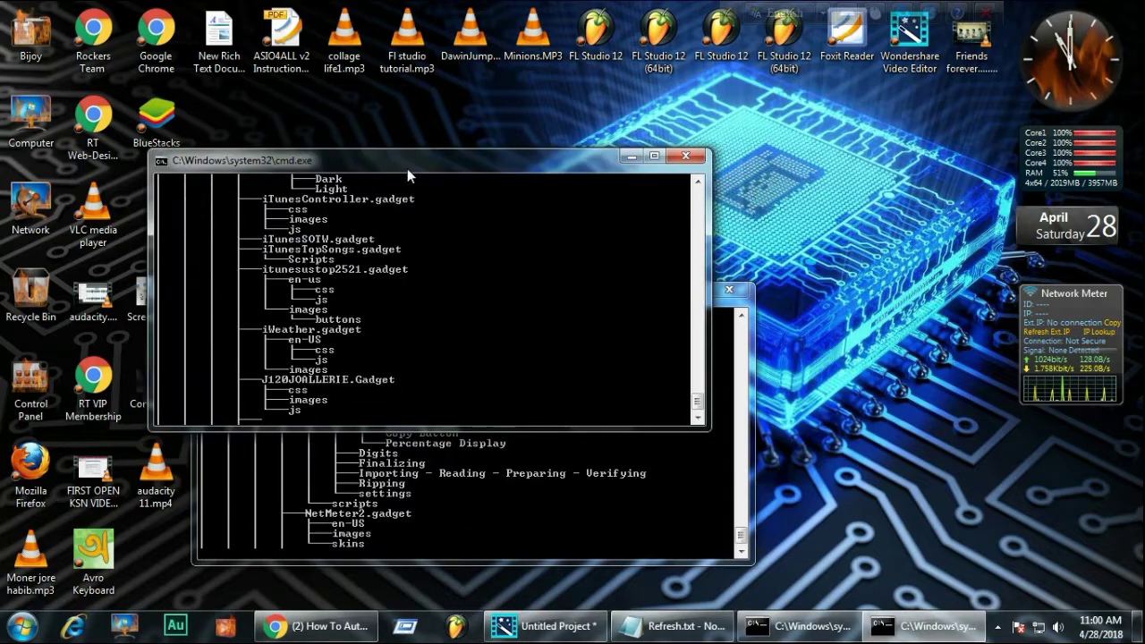
left_click_drag(408, 170, 417, 308)
Open Computer, refresh its list of drives and close it while the batch files are running
double_click(34, 123)
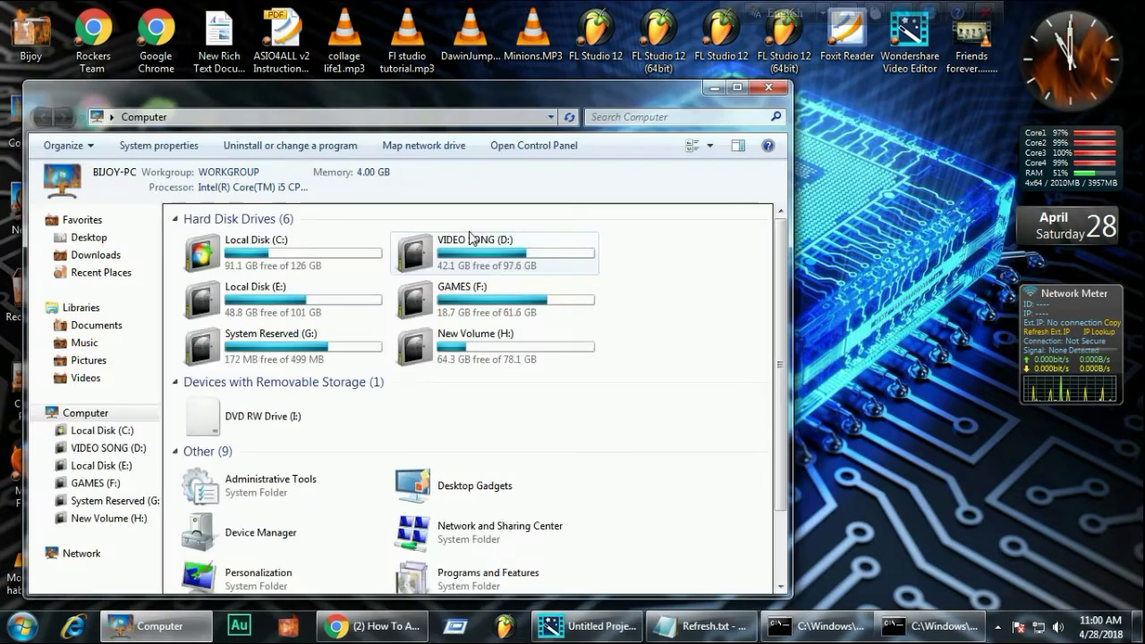
right_click(689, 286)
left_click(726, 349)
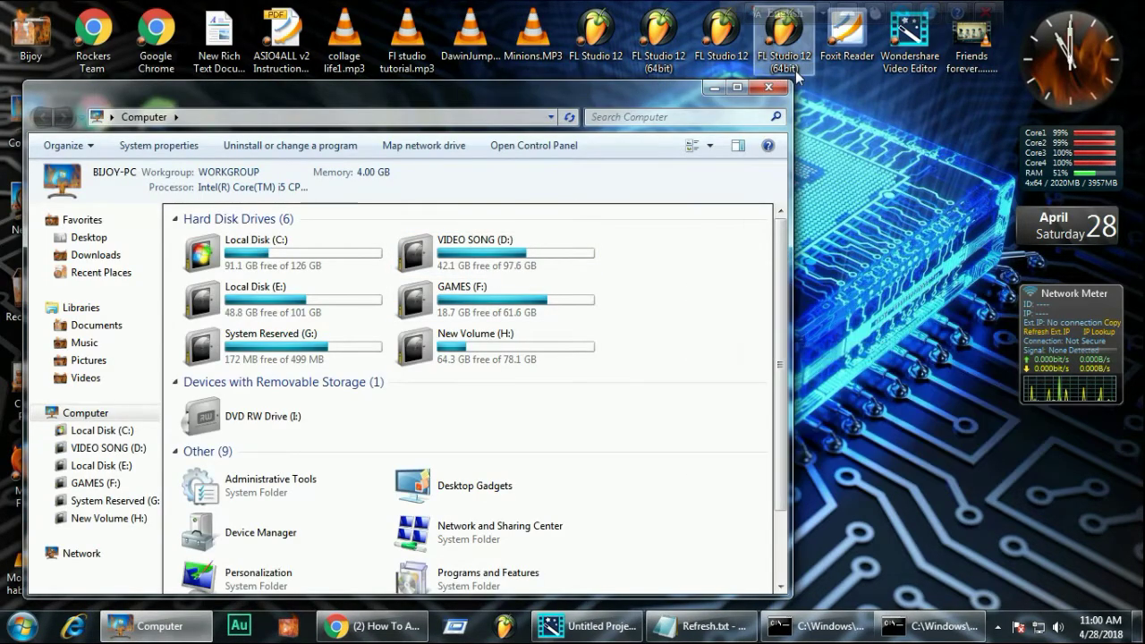
left_click(769, 87)
Close both running command windows and move Refresh.bat back beside VLC media player on the desktop
left_click_drag(492, 314, 392, 94)
left_click_drag(634, 300, 496, 194)
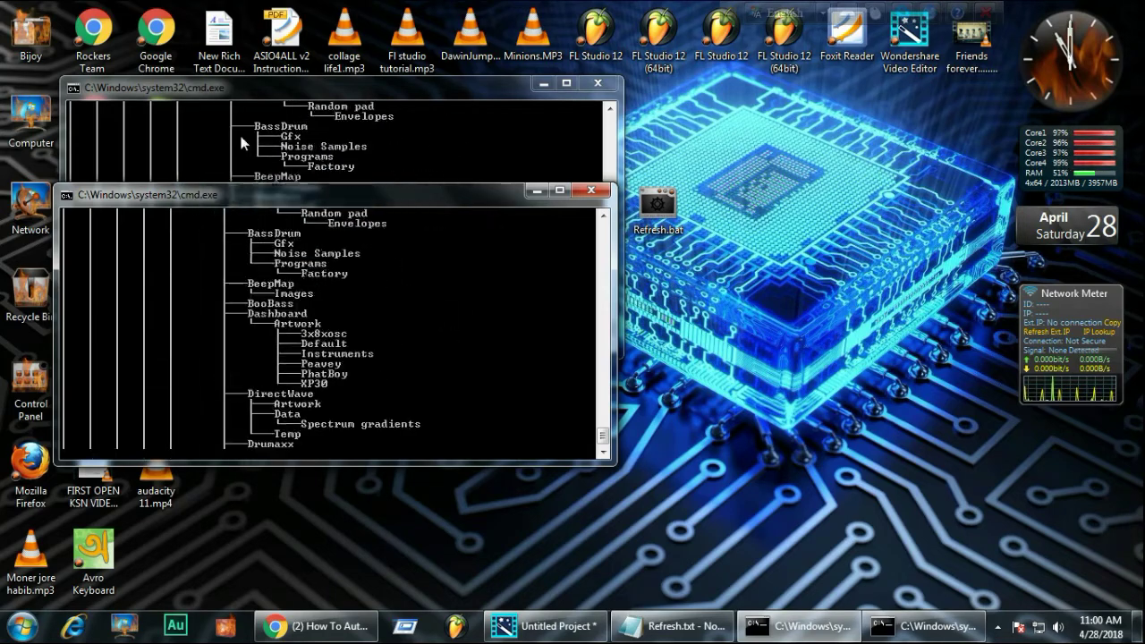
left_click(590, 189)
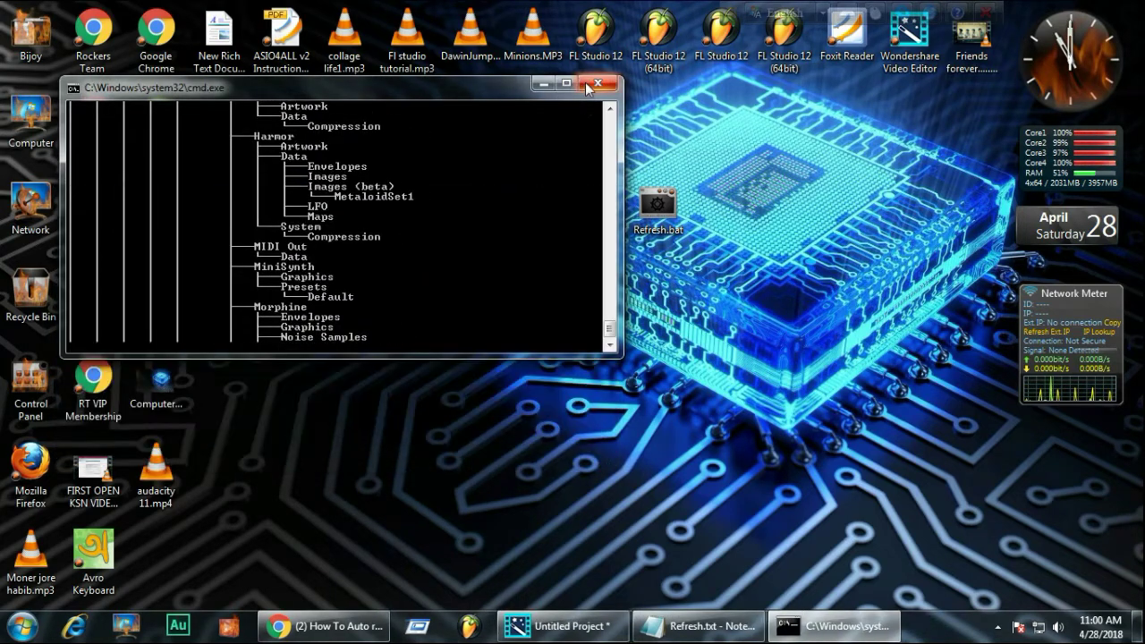
left_click(588, 89)
left_click_drag(657, 204, 167, 195)
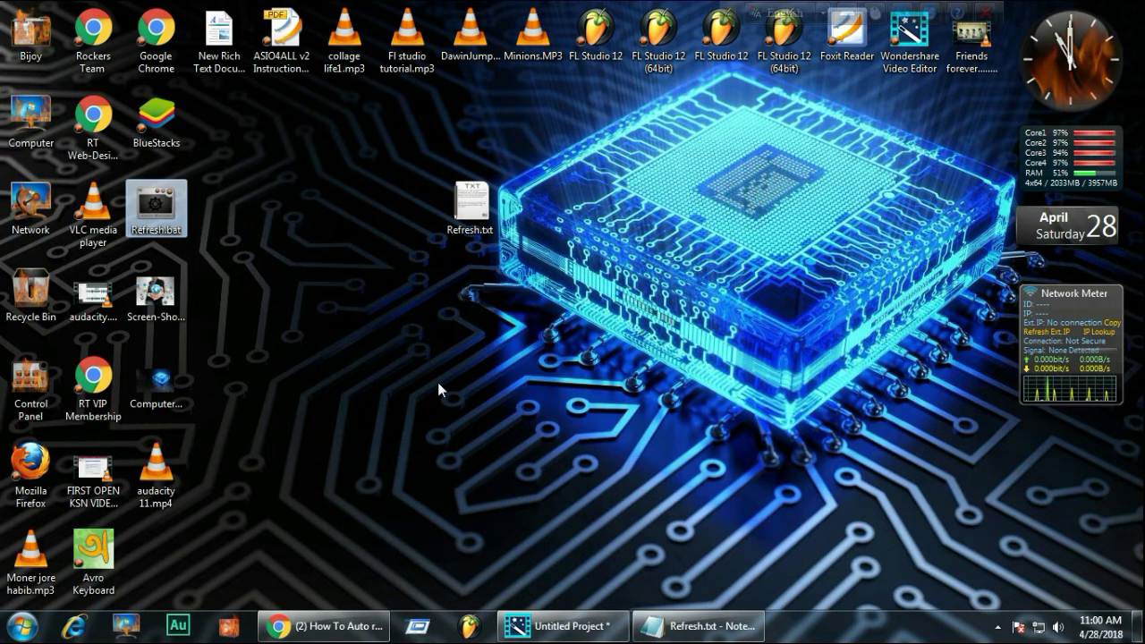
Find and open the Run dialog, and choose tree from its previously used commands
left_click(21, 627)
left_click(136, 583)
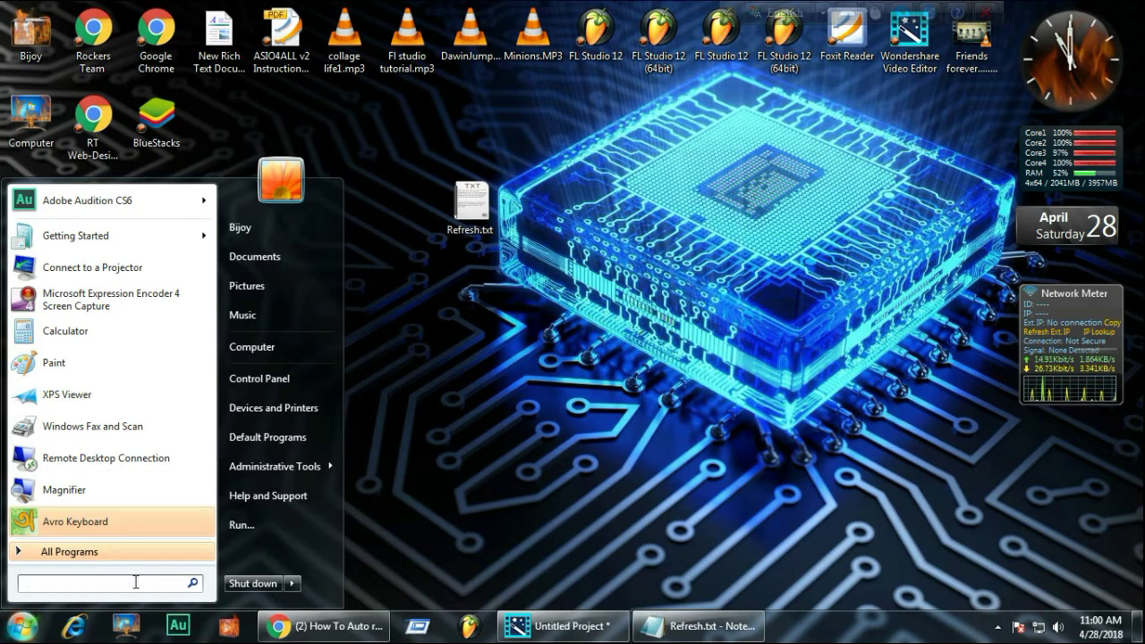
type("run")
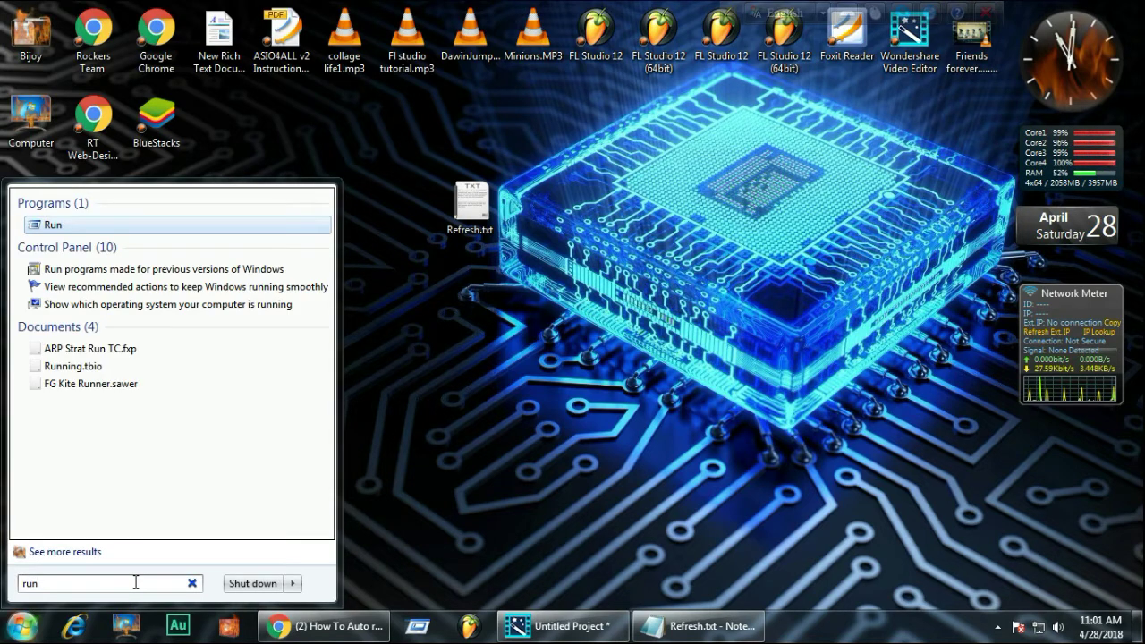
key("Return")
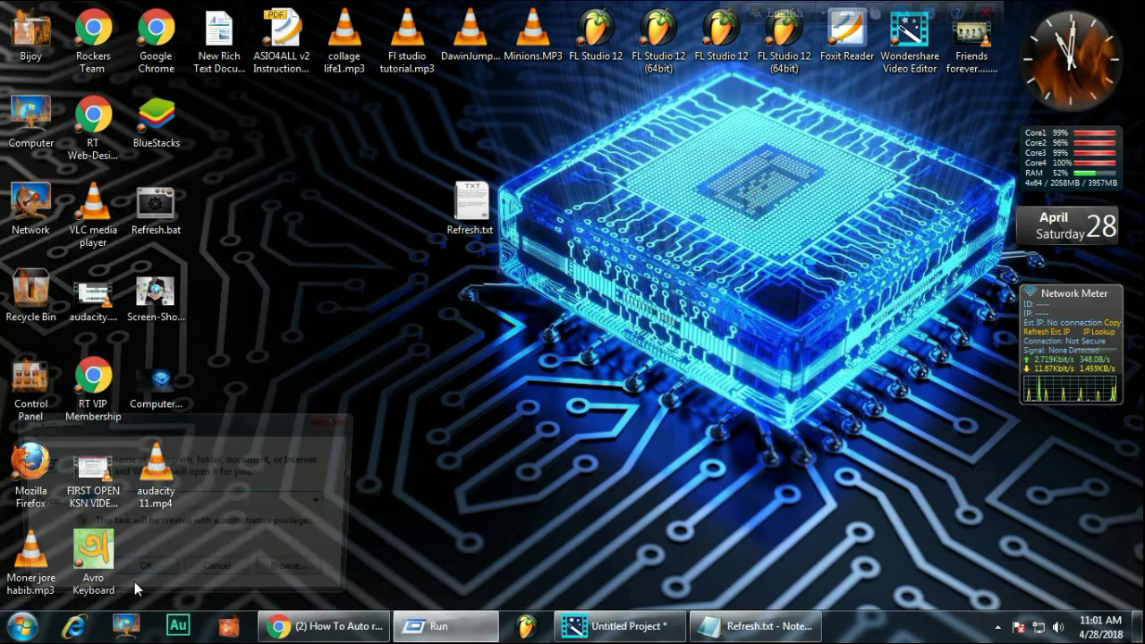
left_click(328, 504)
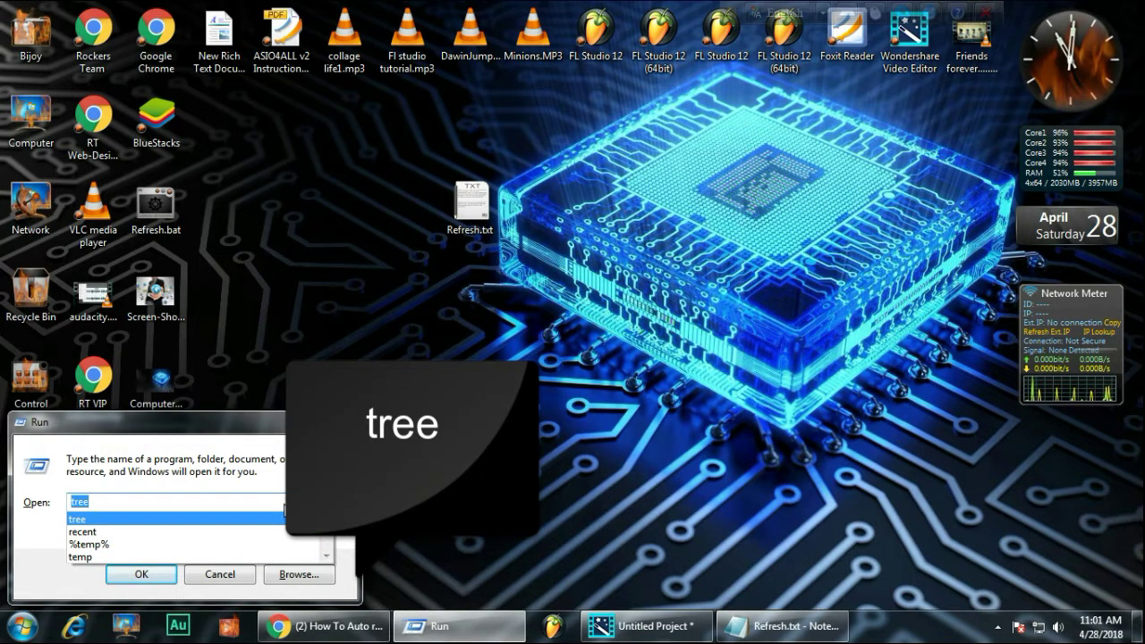
left_click(285, 513)
Close the leftover Refresh.txt window and run the tree command from the Run dialog
left_click(781, 627)
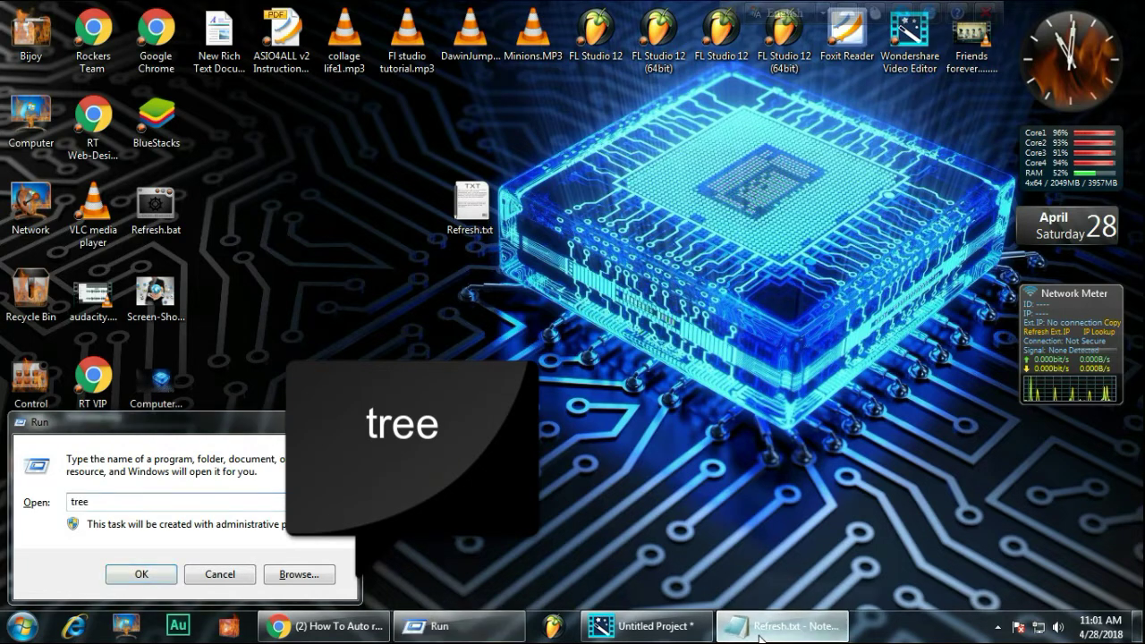
left_click(1062, 68)
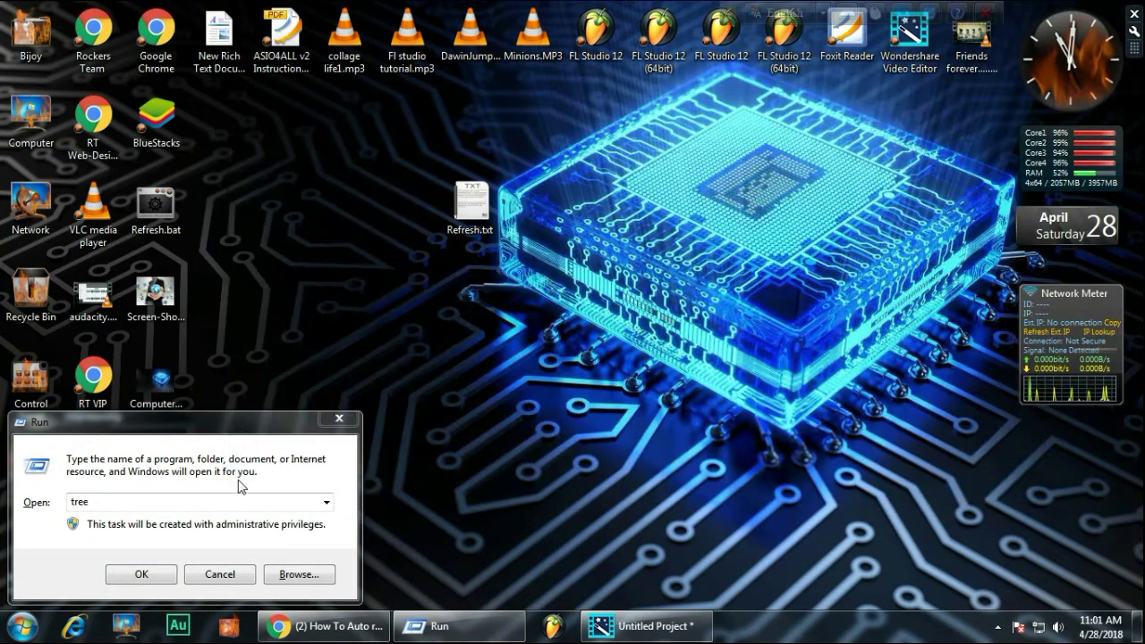
left_click(171, 500)
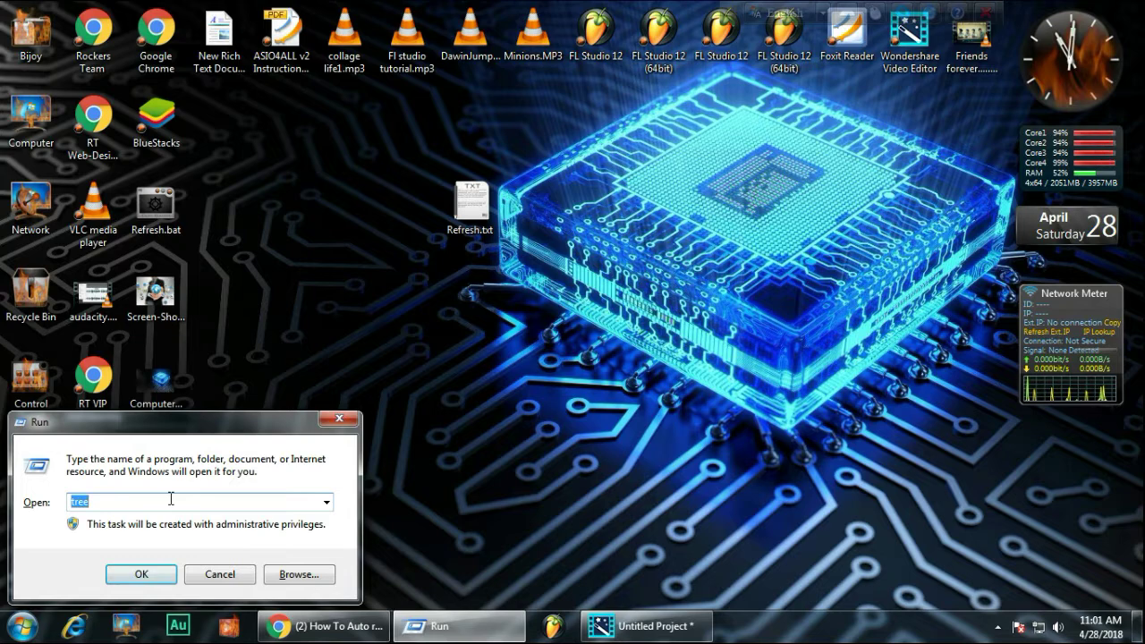
key("BackSpace")
type("tree")
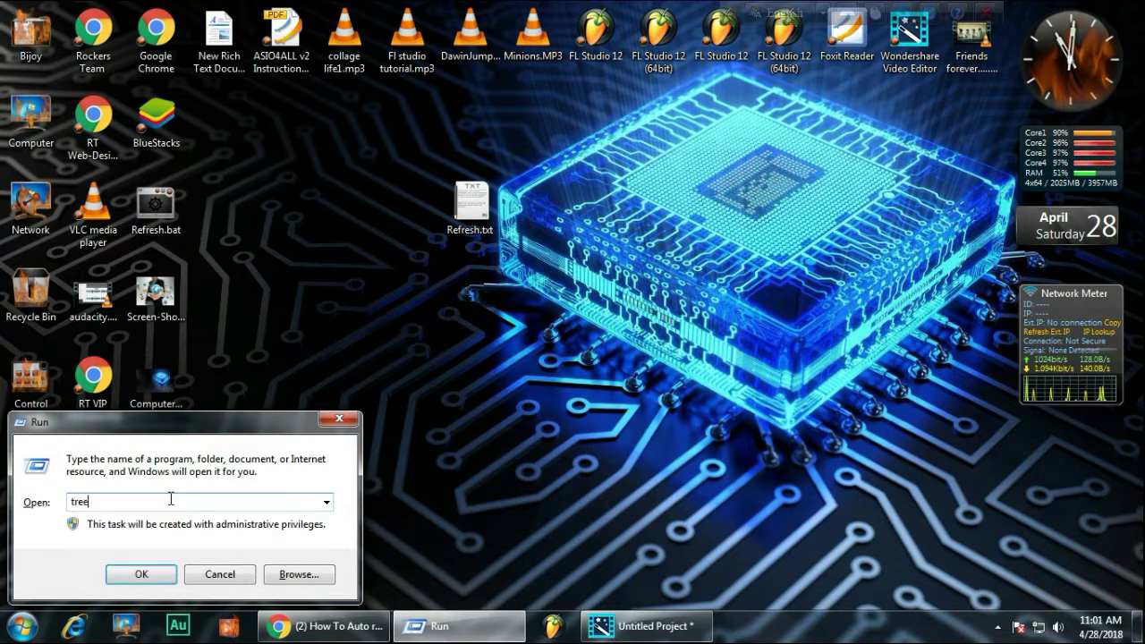
key("Return")
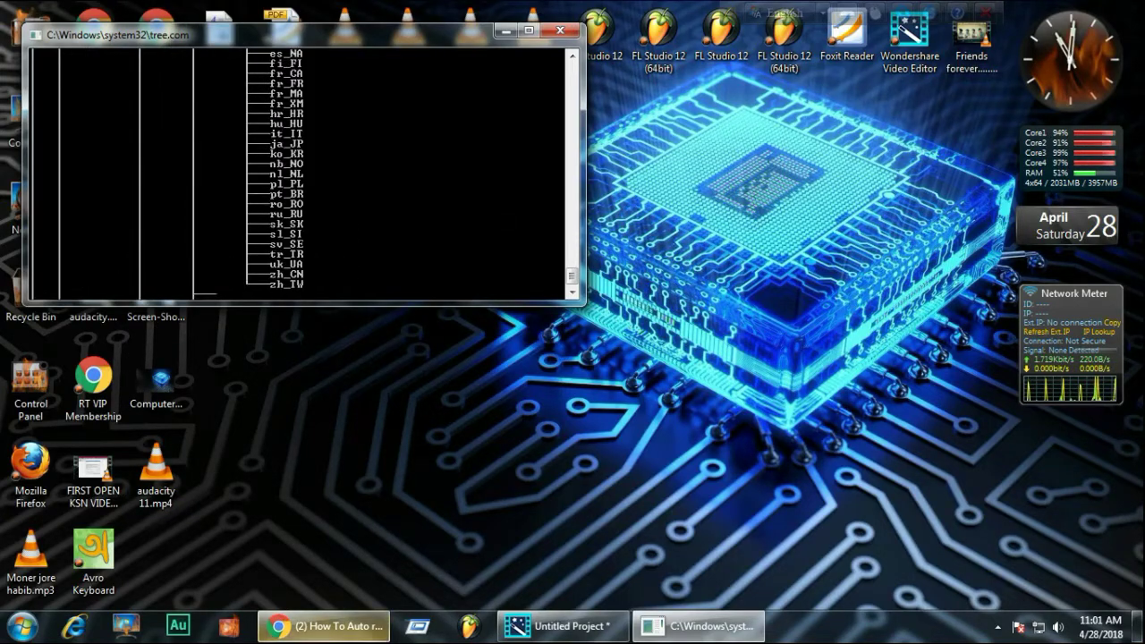
Run the tree command four more times from the Run dialog, and refresh the desktop
key("super+r")
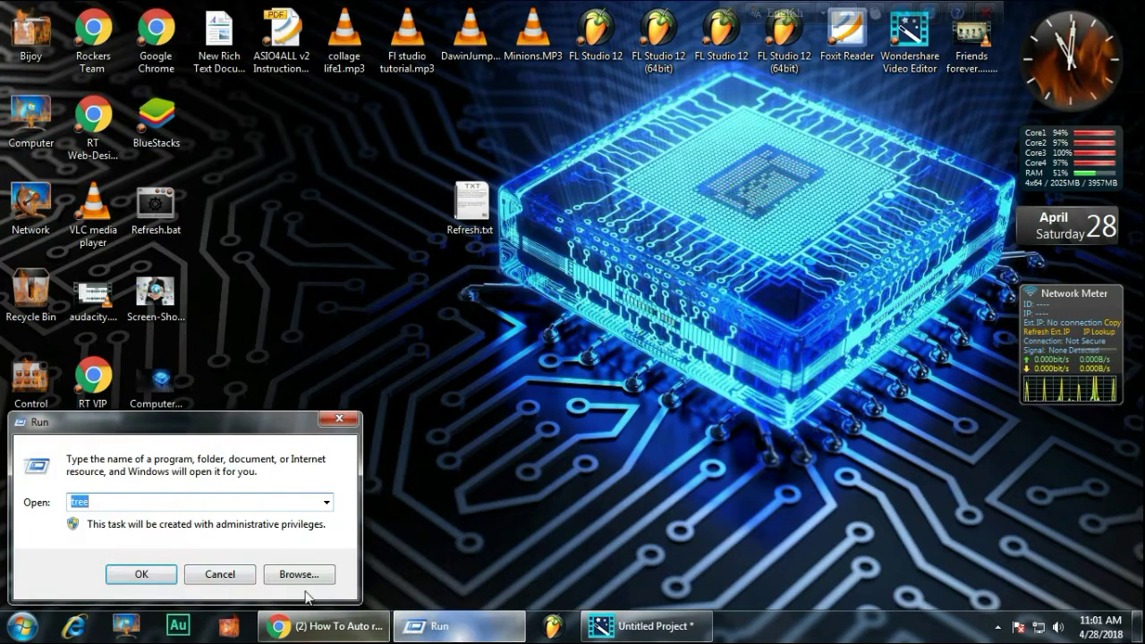
left_click(144, 573)
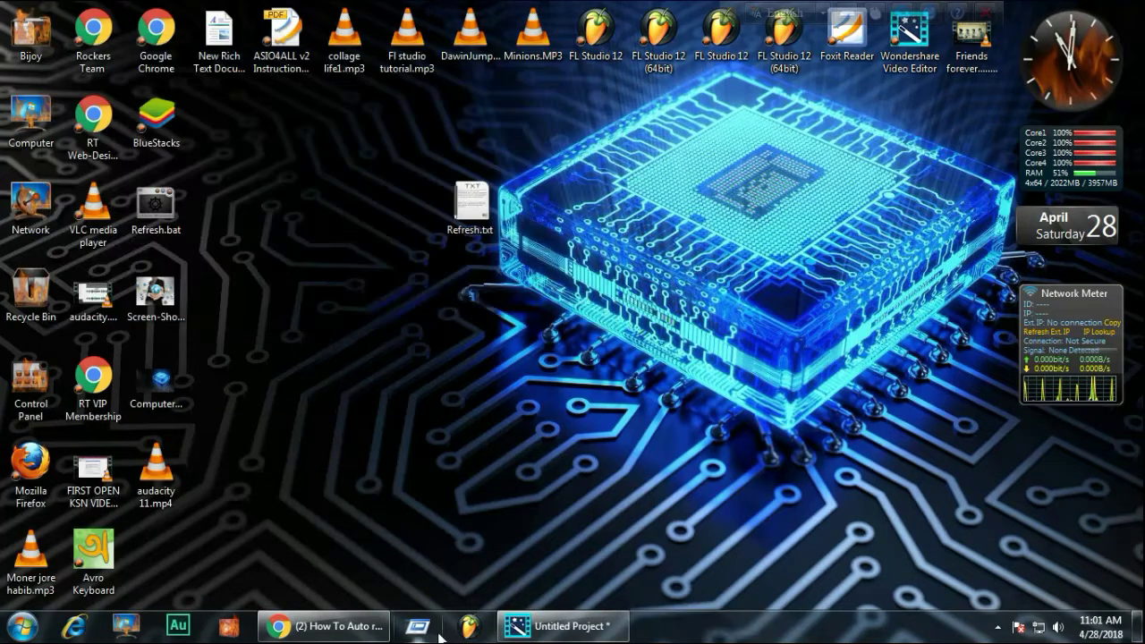
key("super+r")
left_click(146, 573)
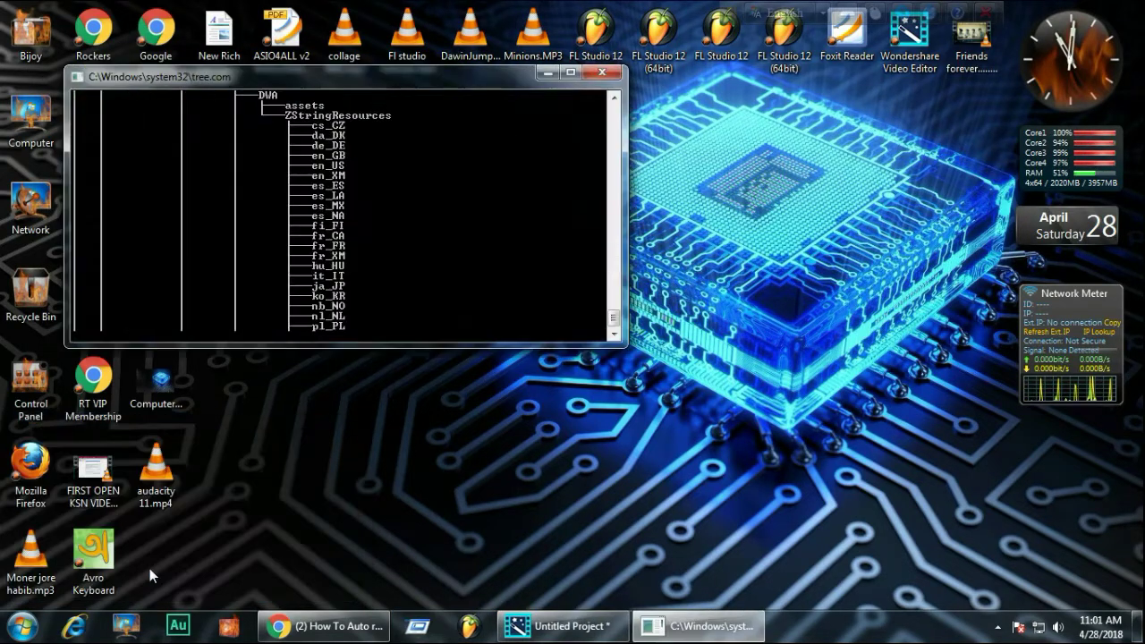
left_click(409, 630)
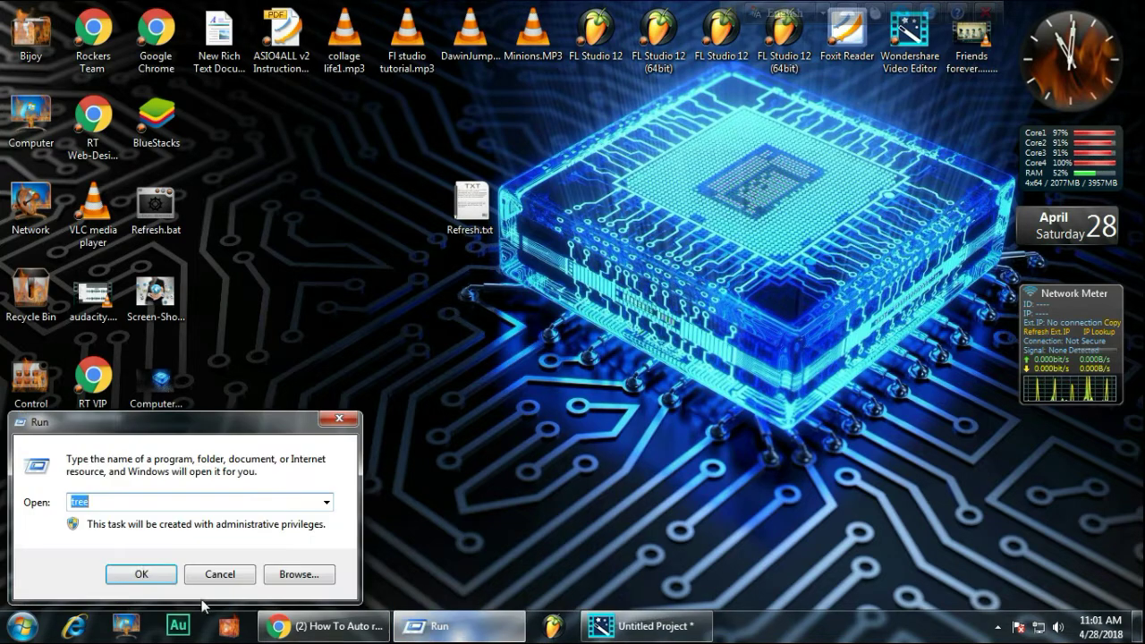
left_click(144, 574)
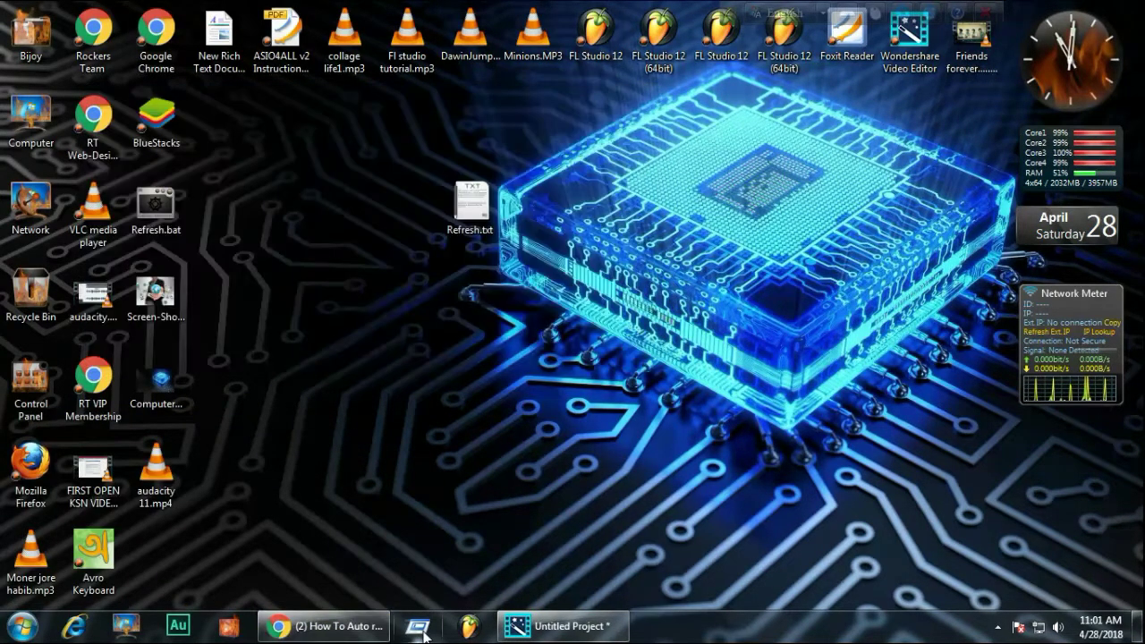
left_click(421, 630)
left_click(145, 575)
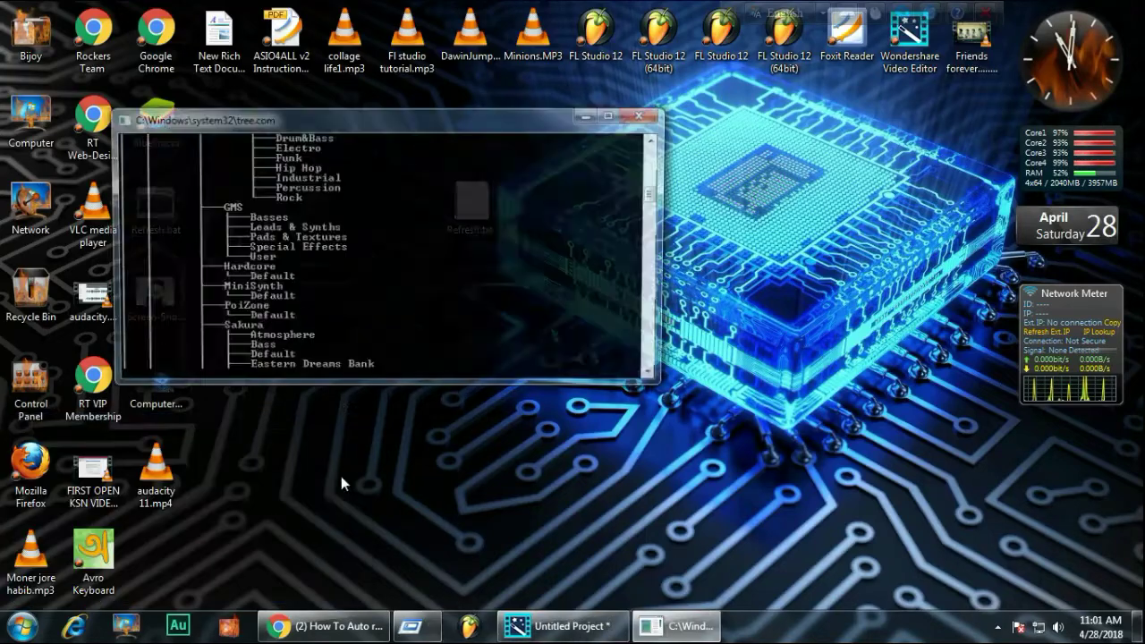
right_click(331, 435)
left_click(398, 184)
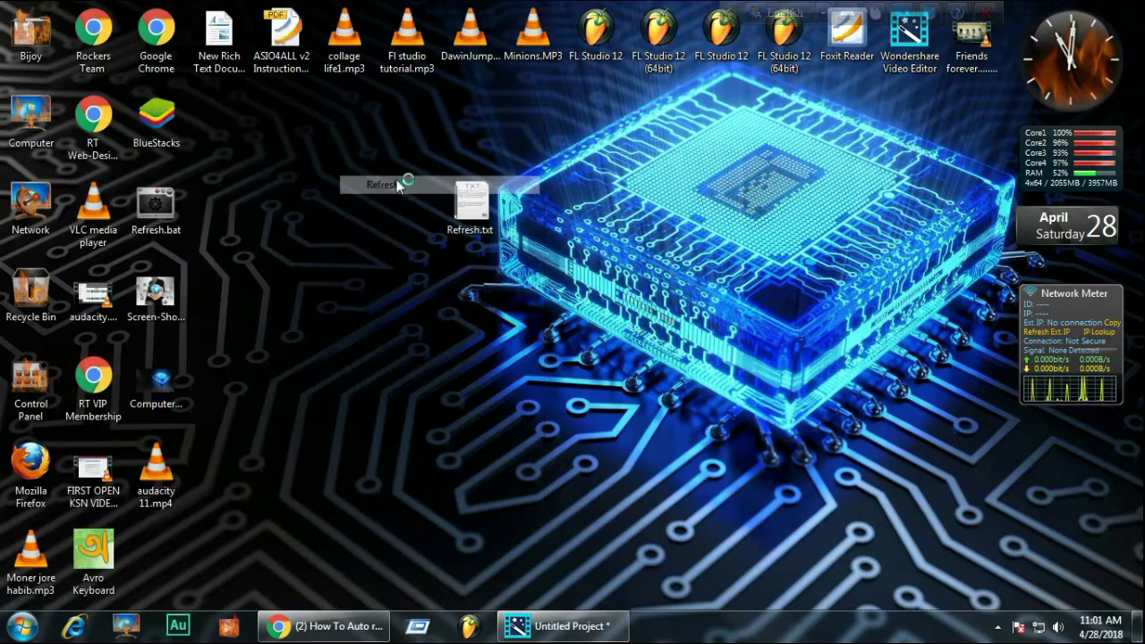
Replace the previous command in the Run dialog with recent and run it to open the Recent folder
left_click(417, 626)
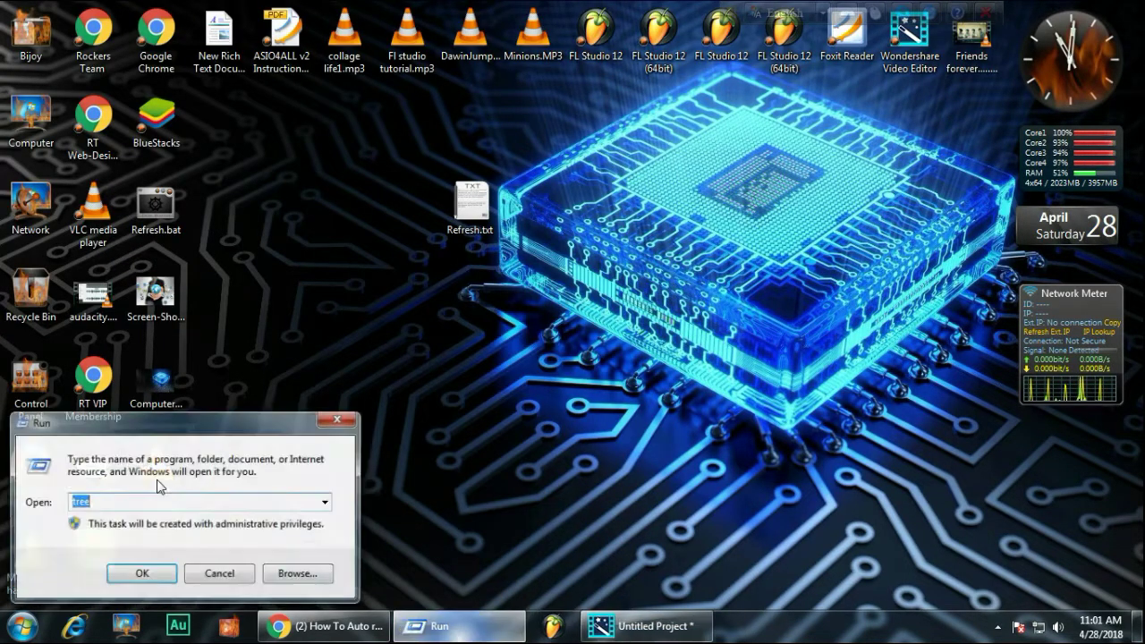
left_click(327, 503)
left_click(327, 503)
key("BackSpace")
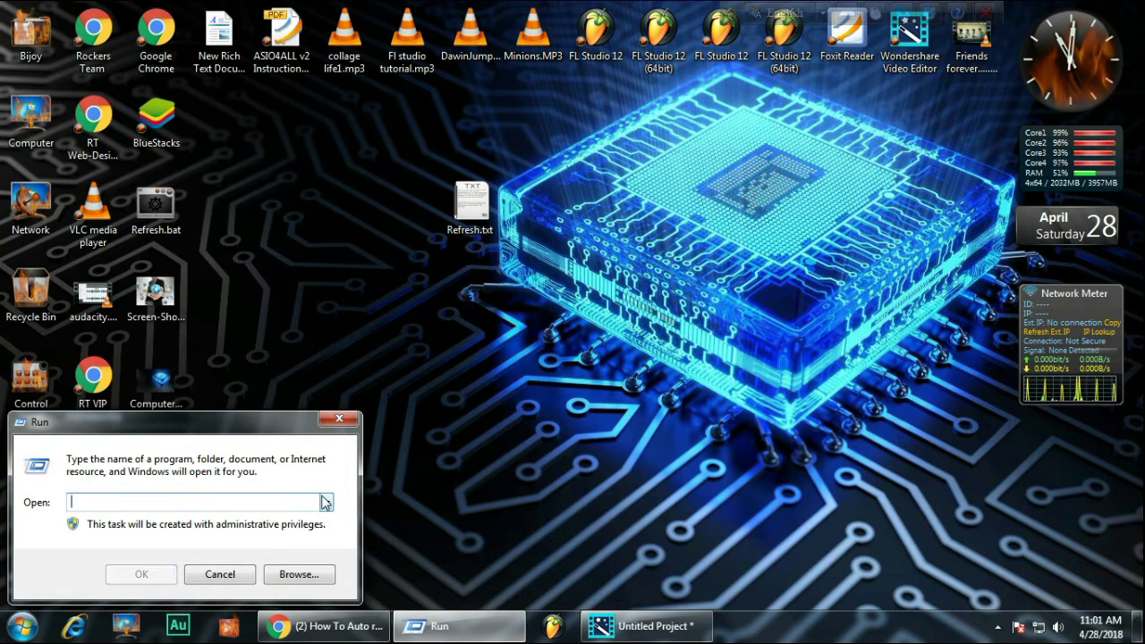
type("recw")
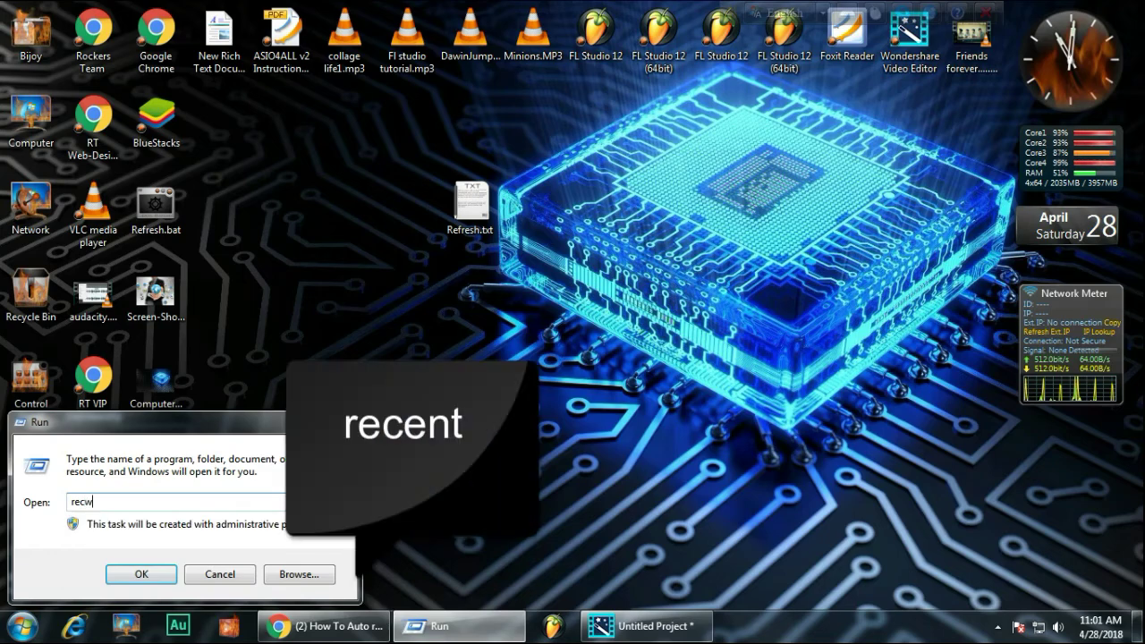
key("BackSpace")
type("ent")
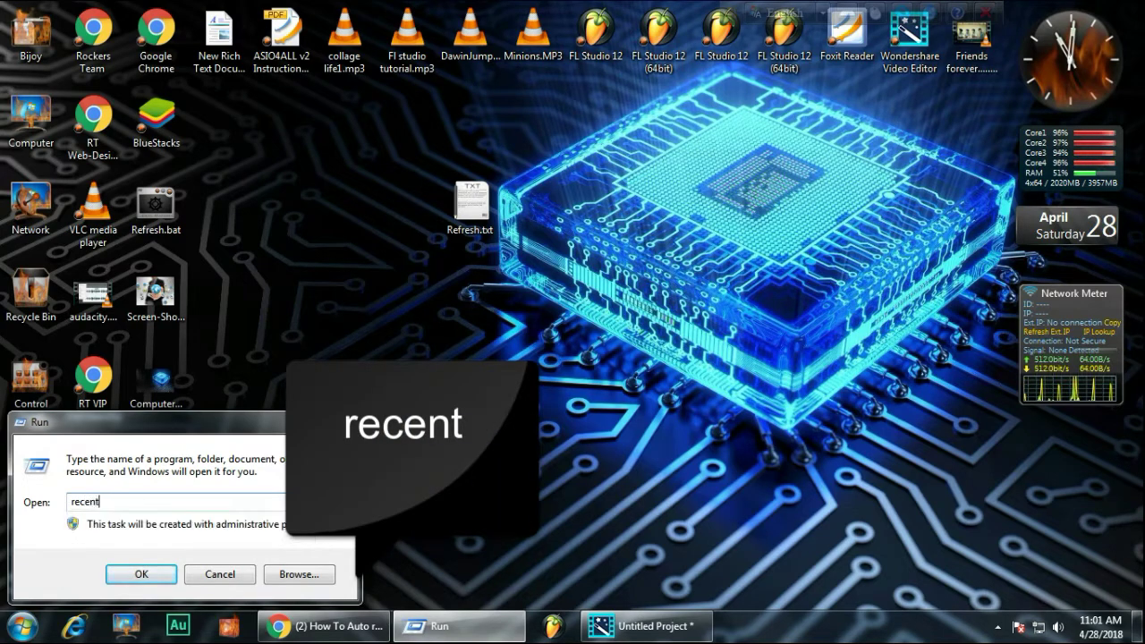
key("Return")
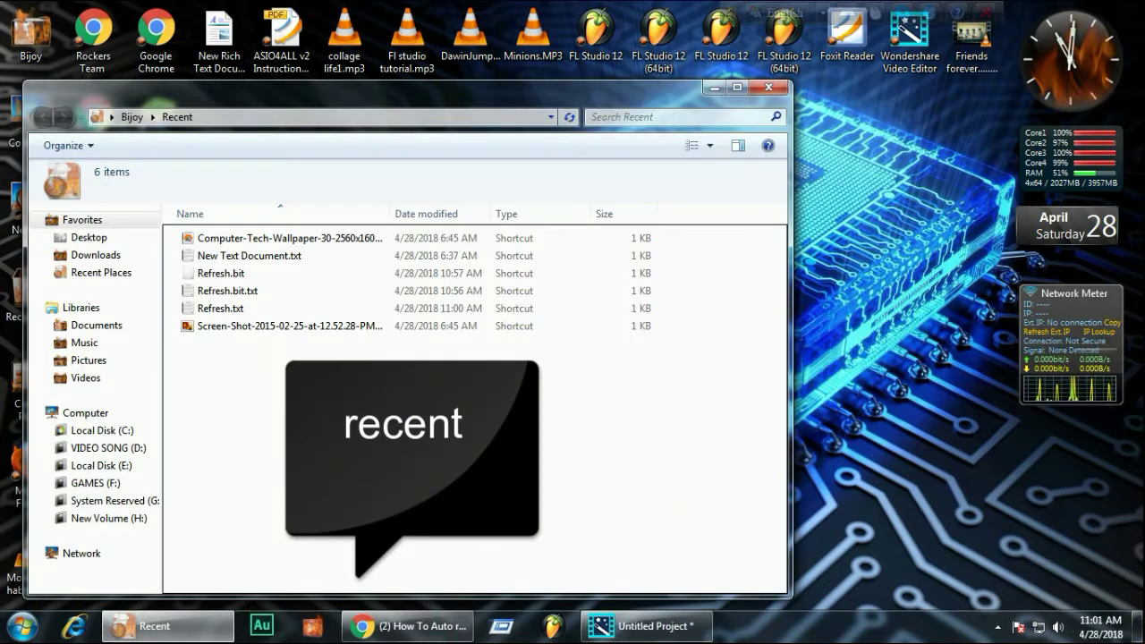
Delete all shortcuts in the Recent folder and close its window
left_click_drag(283, 504, 287, 220)
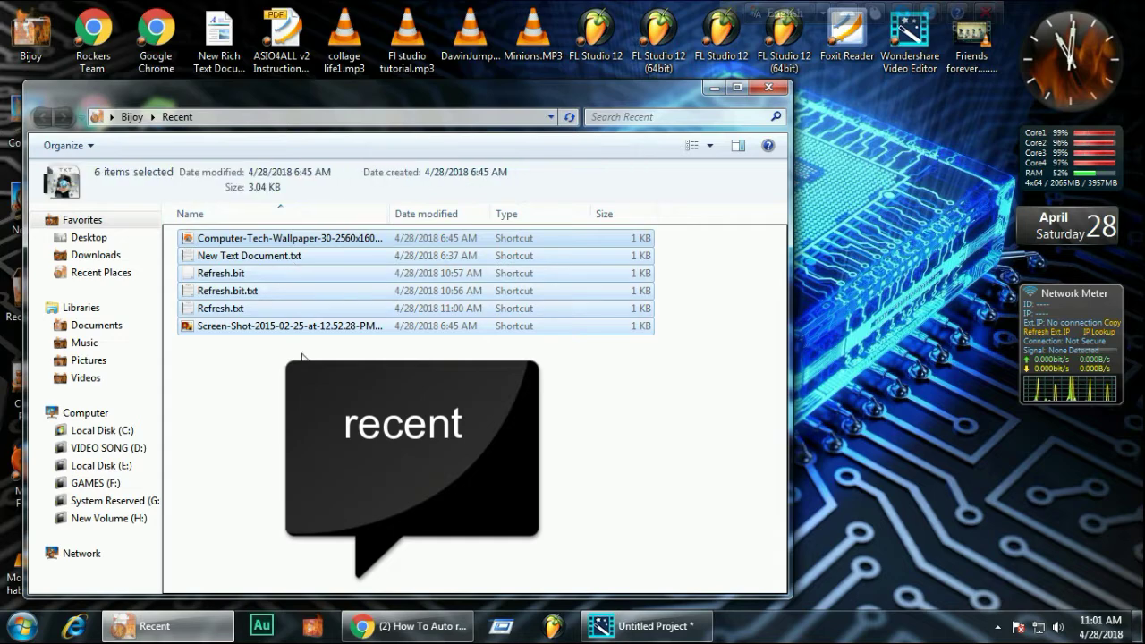
key("Delete")
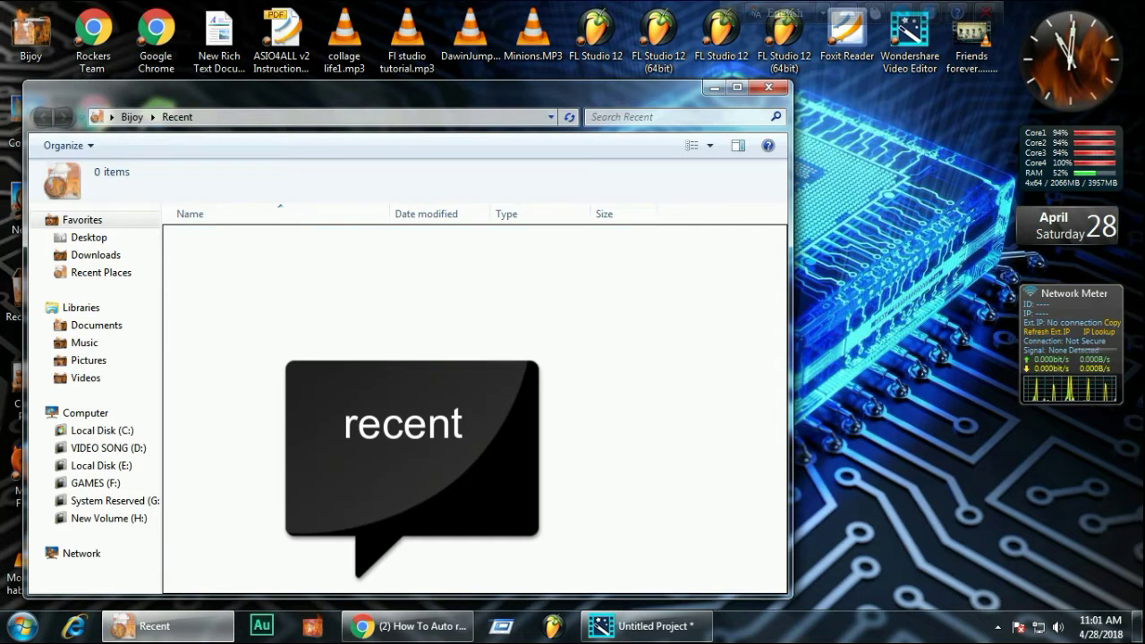
left_click(768, 87)
Run recent again to check the contents of the Recent folder, and close it
left_click(434, 627)
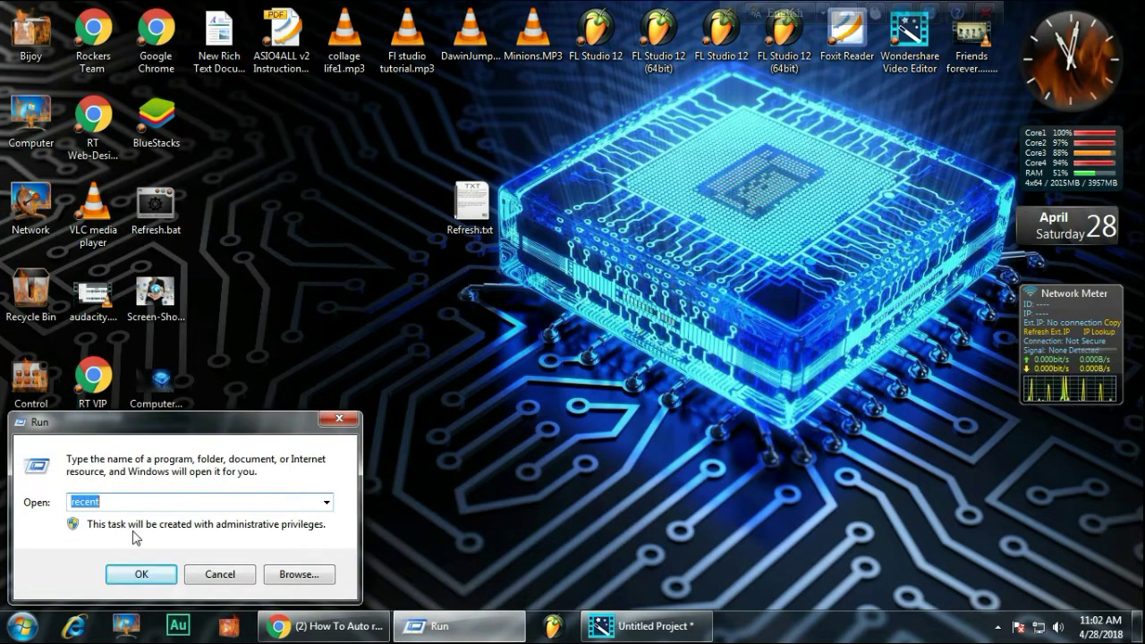
left_click(147, 584)
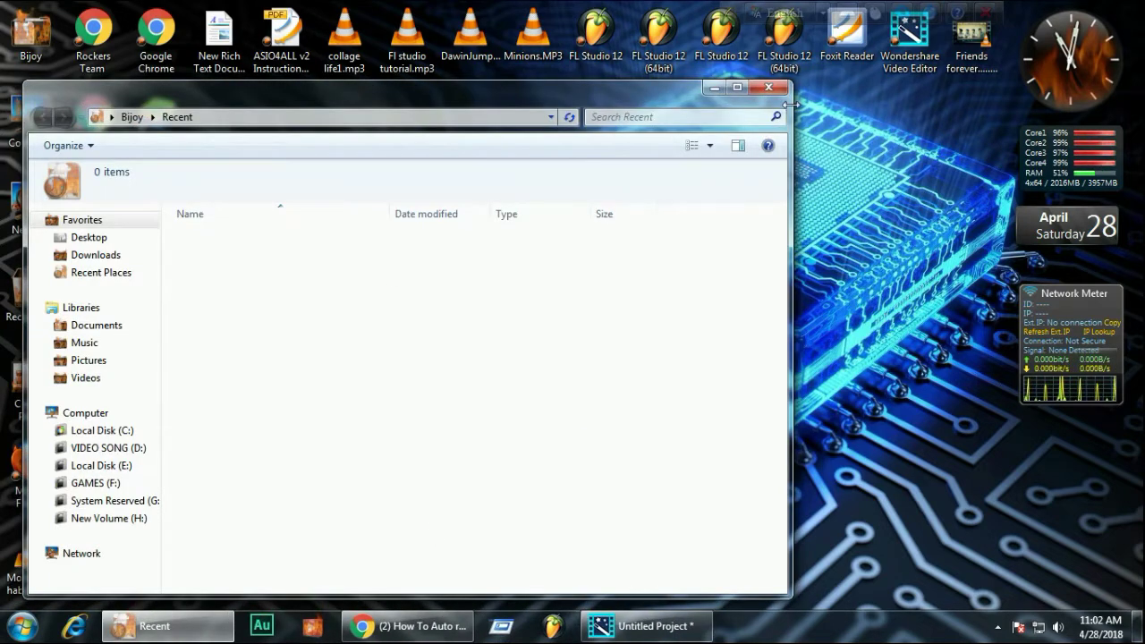
left_click(772, 88)
Run %temp% from the Run dialog to open the user's Temp folder, minimizing the video editor's finished Convert window when it interrupts
key("super+r")
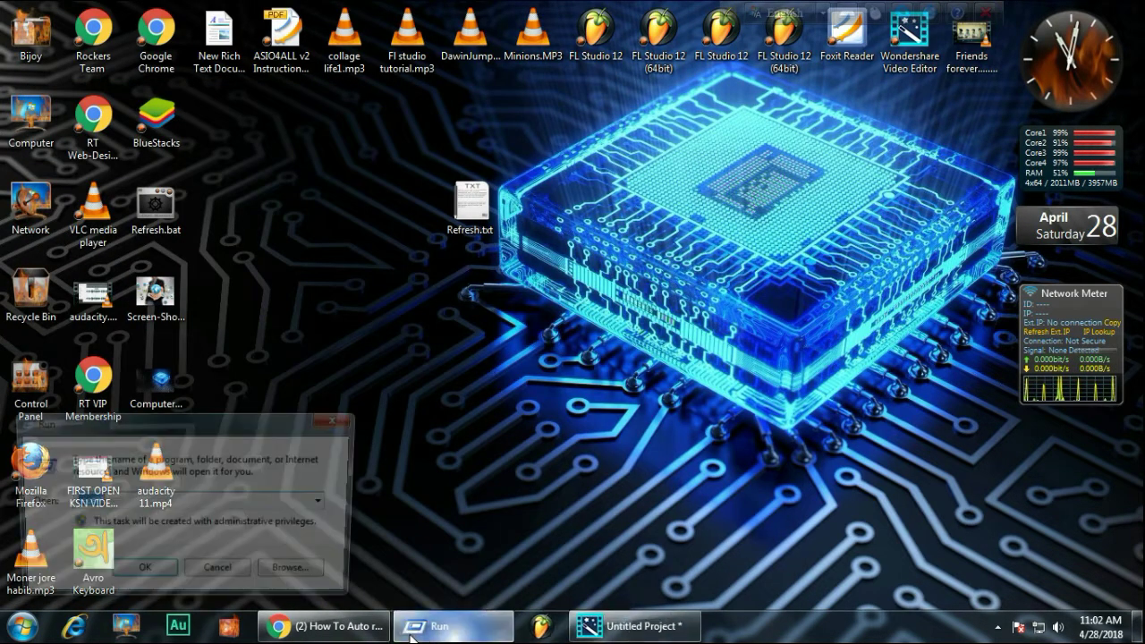
left_click(324, 503)
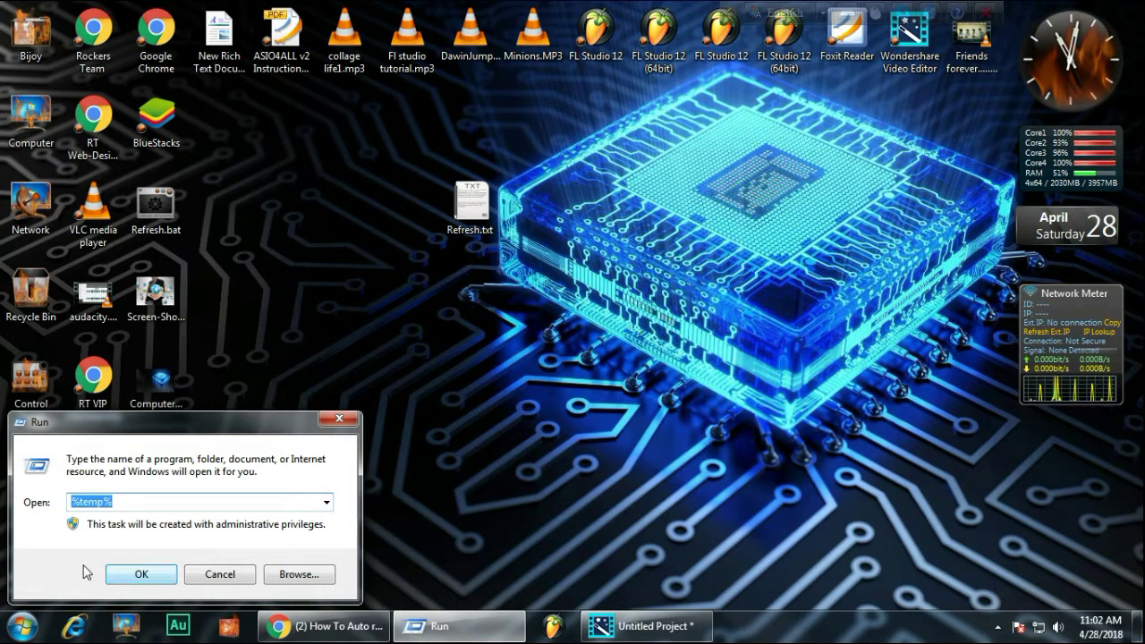
left_click(136, 506)
key("BackSpace")
key("BackSpace")
key("BackSpace")
key("BackSpace")
key("BackSpace")
key("BackSpace")
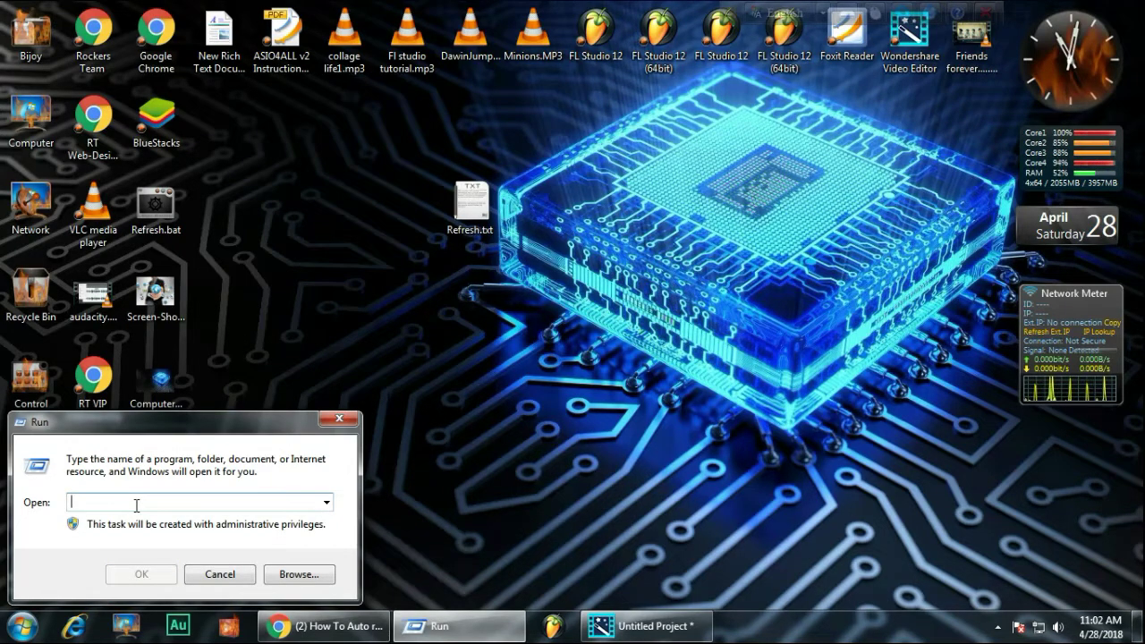
type("%")
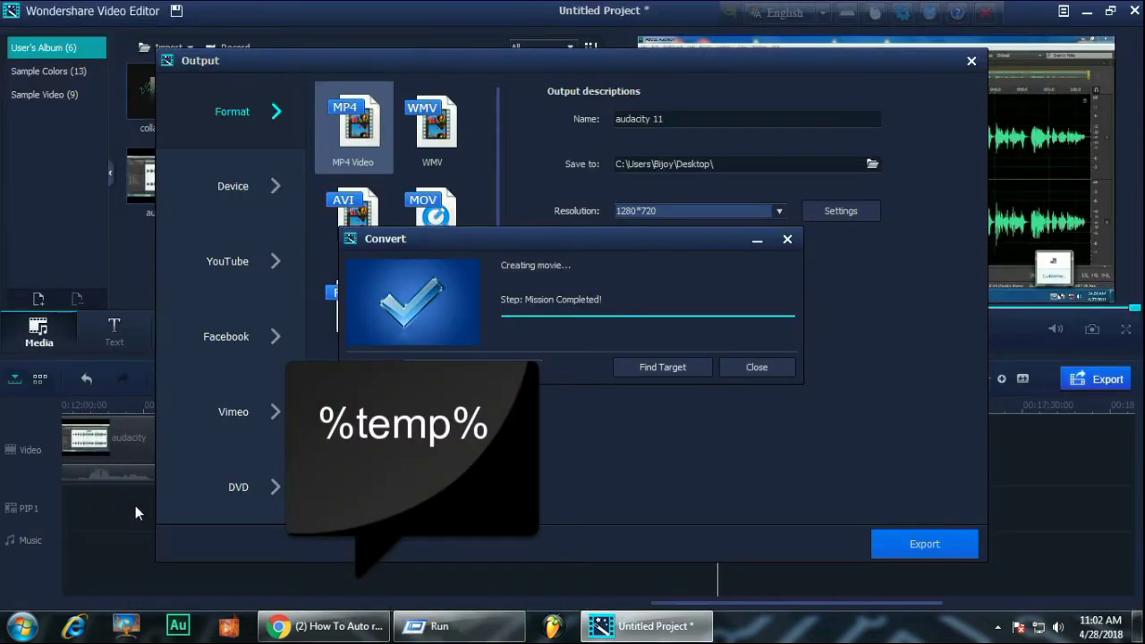
left_click(756, 244)
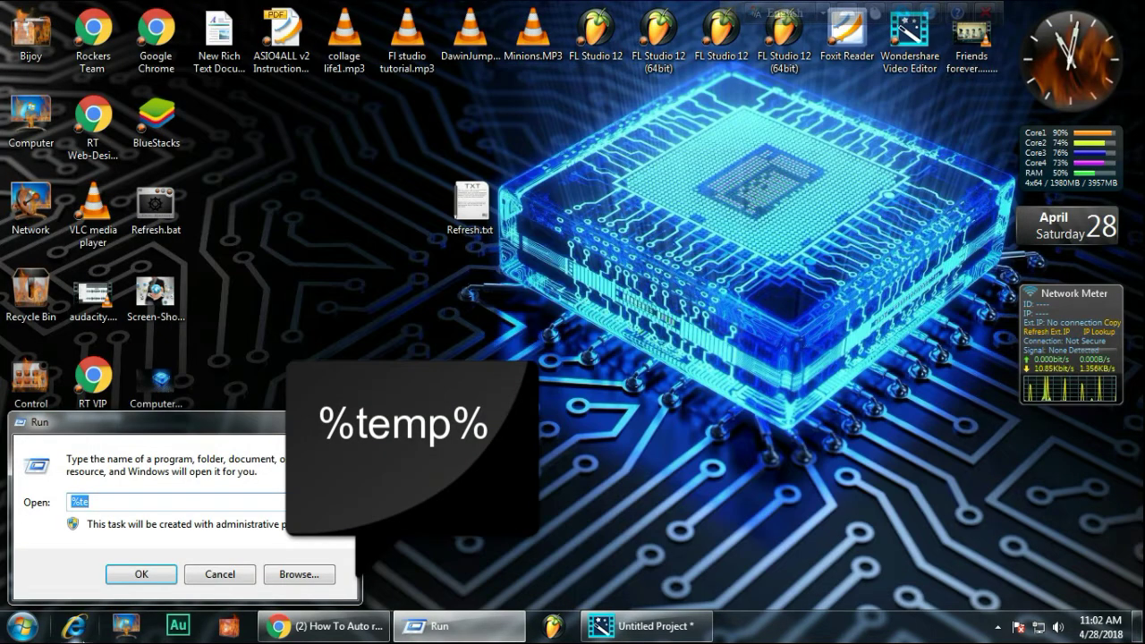
left_click(130, 507)
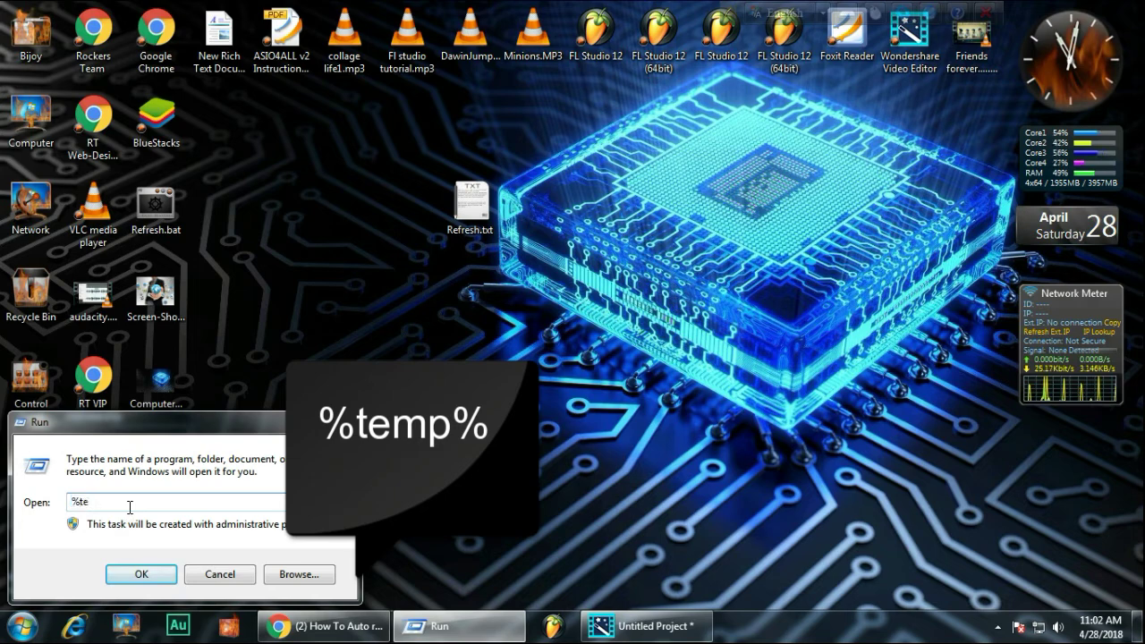
type("mp")
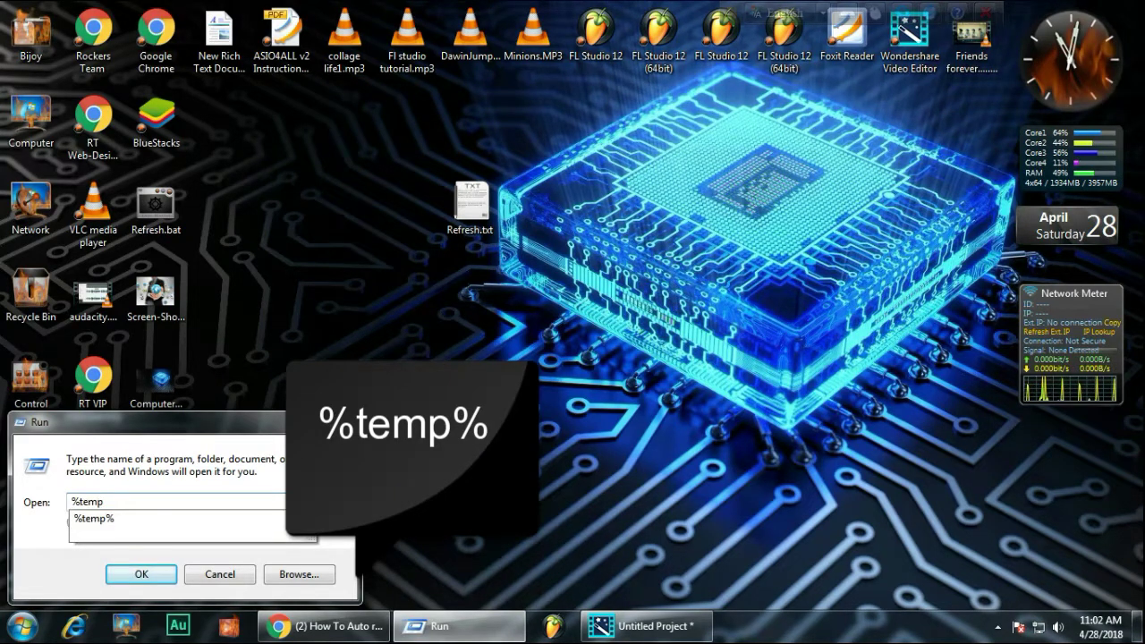
type("%")
key("Return")
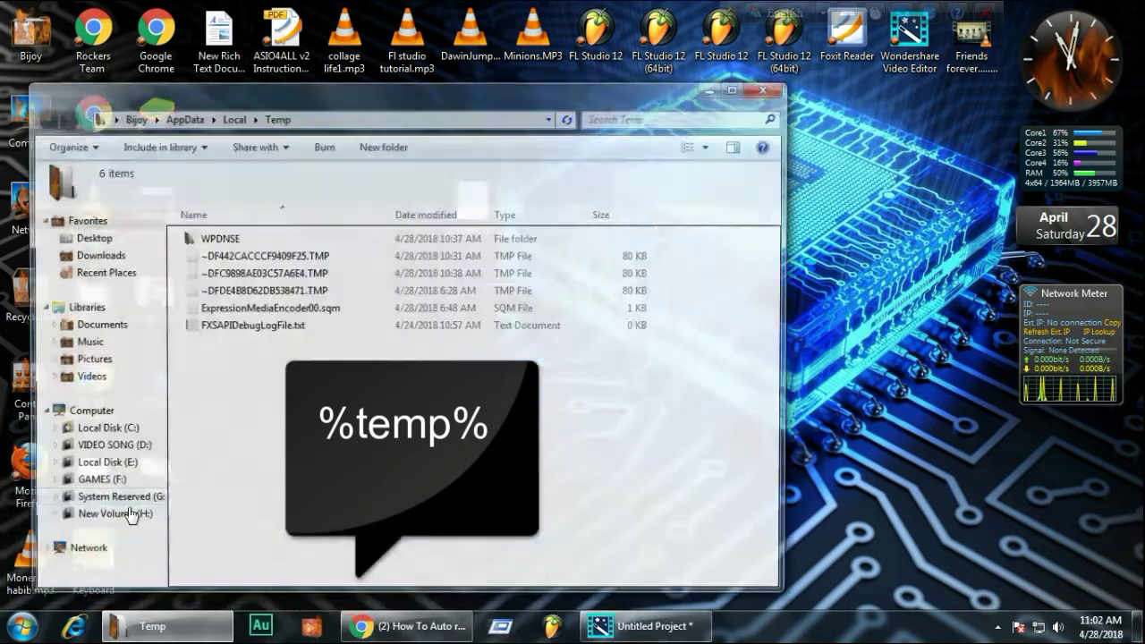
Permanently delete all items in the user's Temp folder, skipping the files in use, and close the folder
left_click_drag(234, 443, 304, 223)
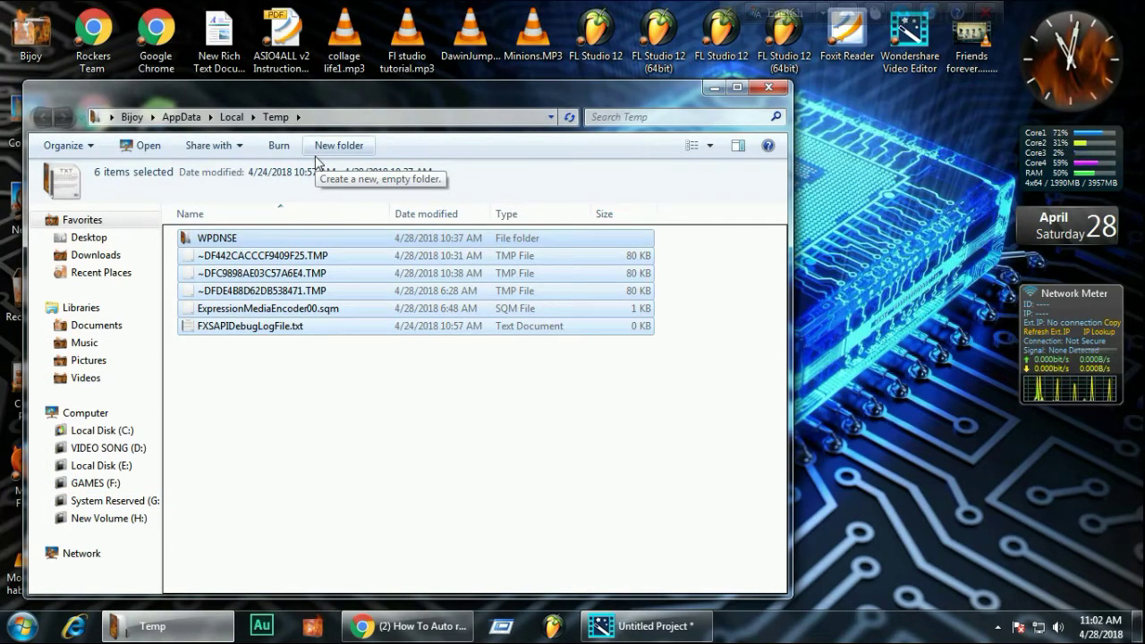
key("shift+Delete")
key("Return")
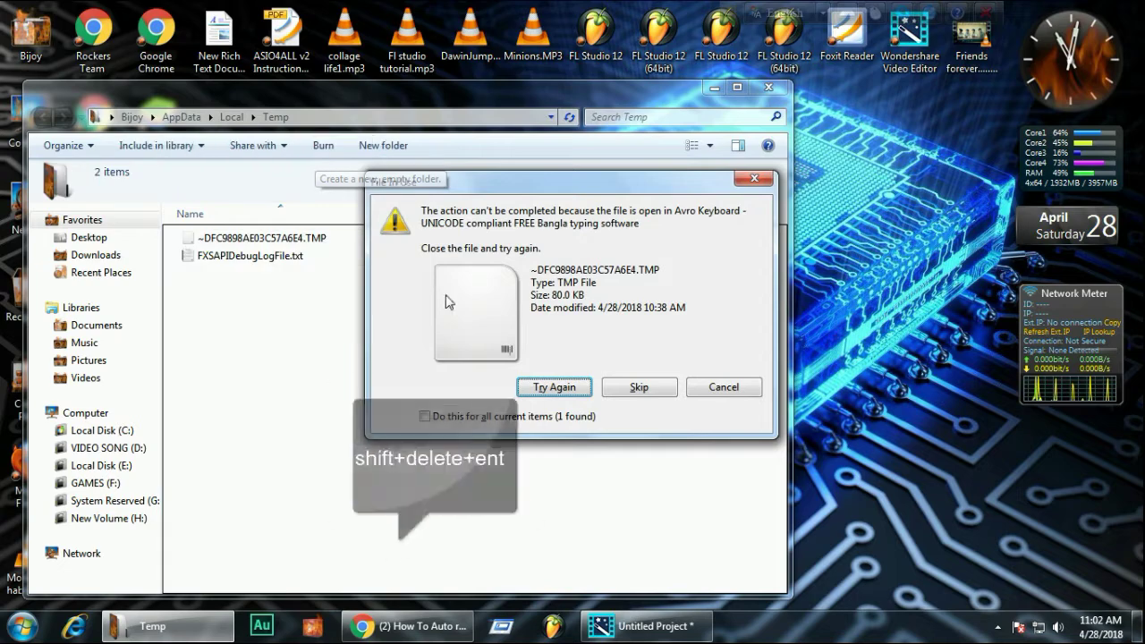
left_click(637, 389)
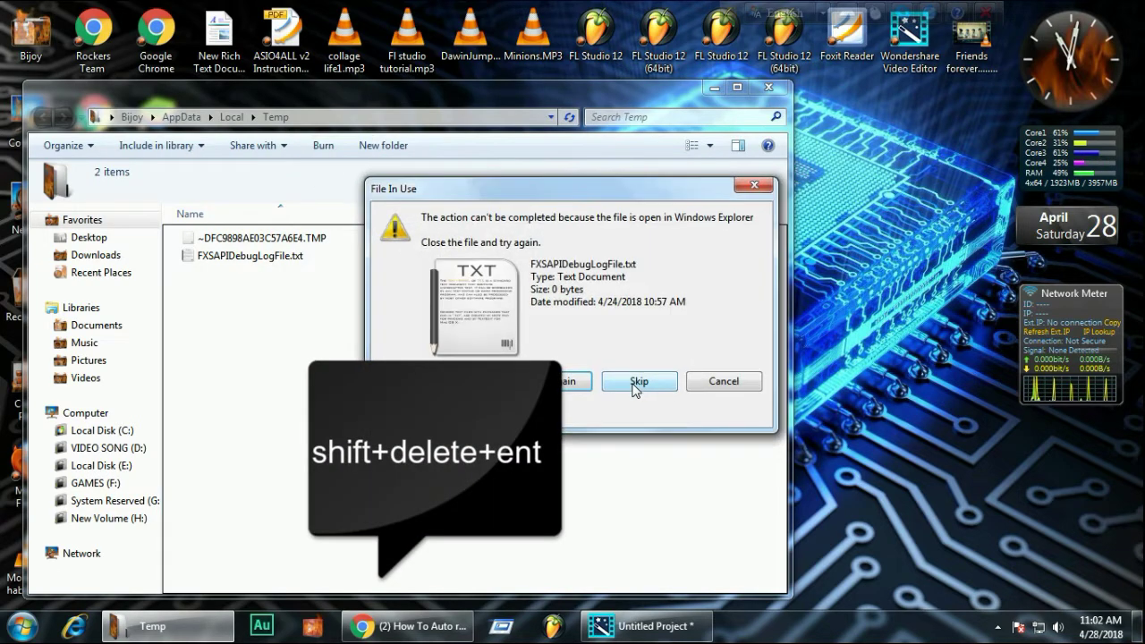
left_click(637, 388)
left_click(767, 88)
Replace %temp% with temp in the Run dialog and run it to open the Windows Temp folder
key("super+r")
left_click(183, 504)
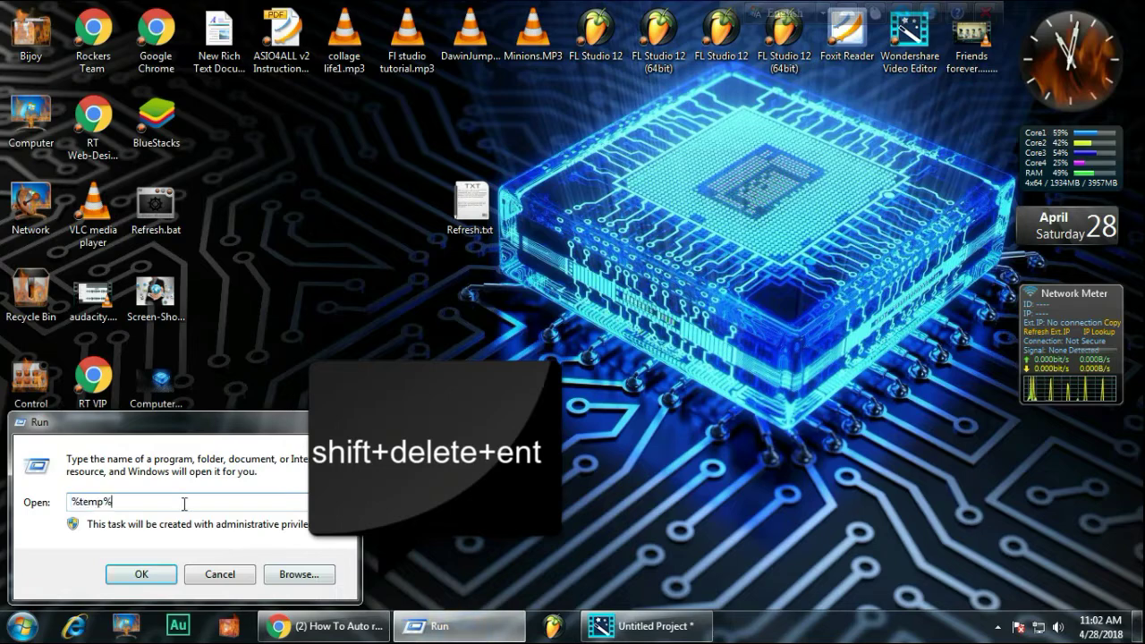
key("BackSpace")
key("BackSpace")
key("BackSpace")
key("BackSpace")
key("BackSpace")
key("BackSpace")
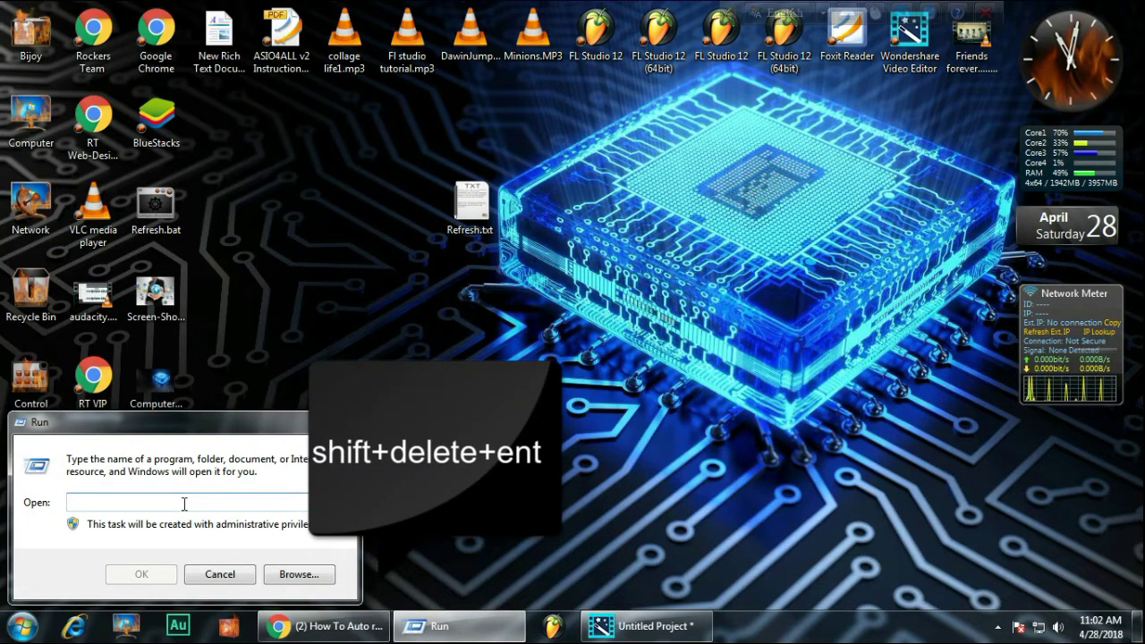
type("temp")
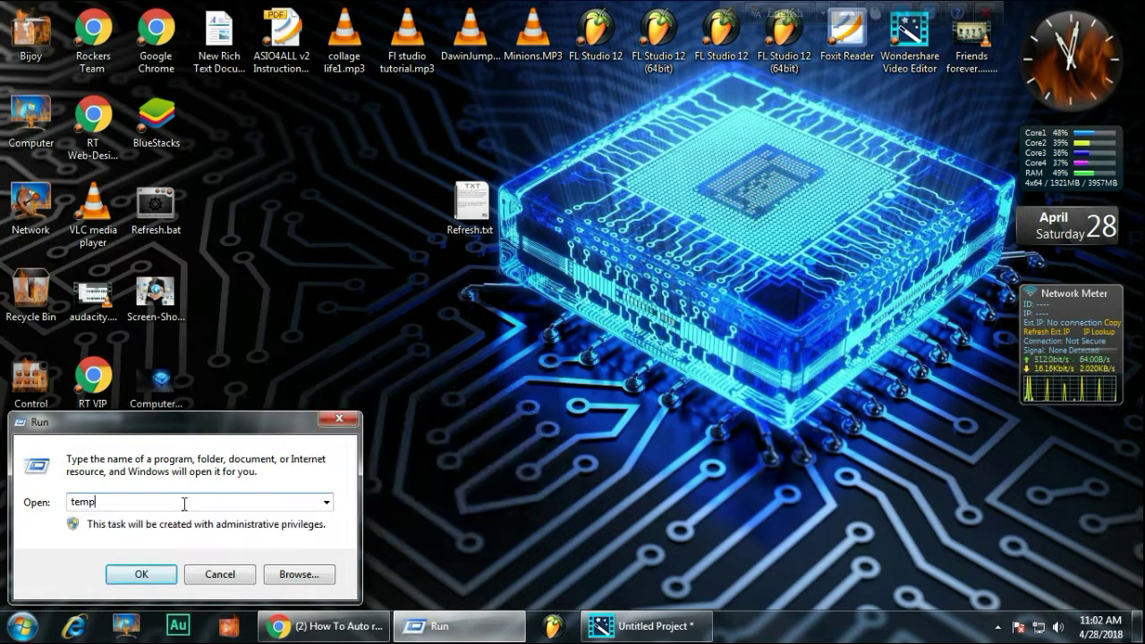
key("Return")
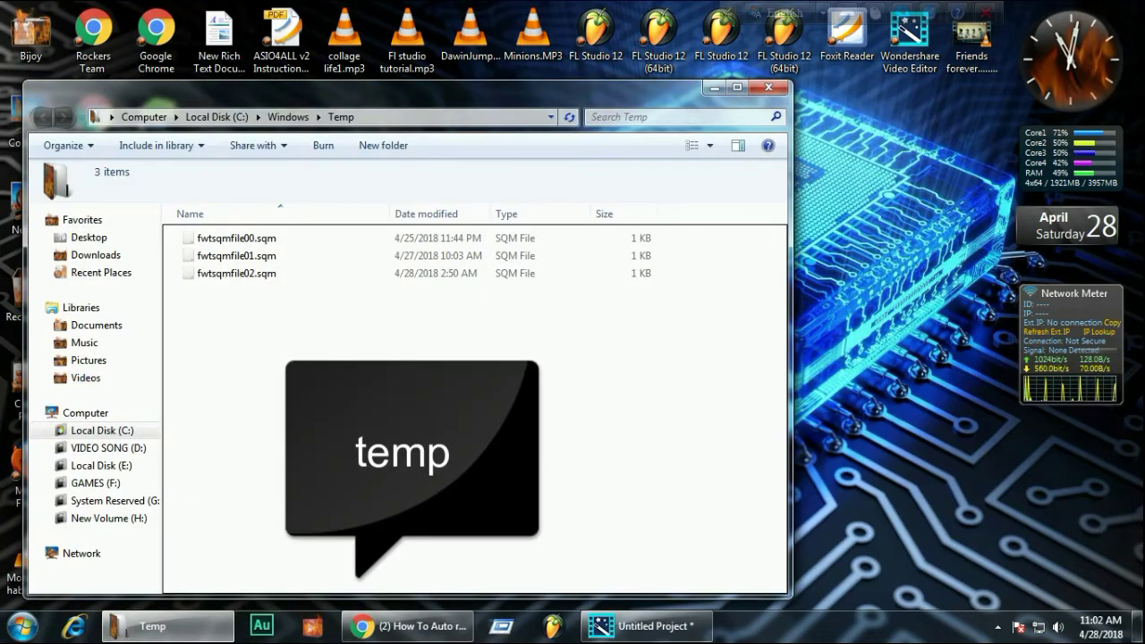
Permanently delete all files in the Windows Temp folder, and refresh the desktop after closing it
key("ctrl+a")
key("shift+Delete")
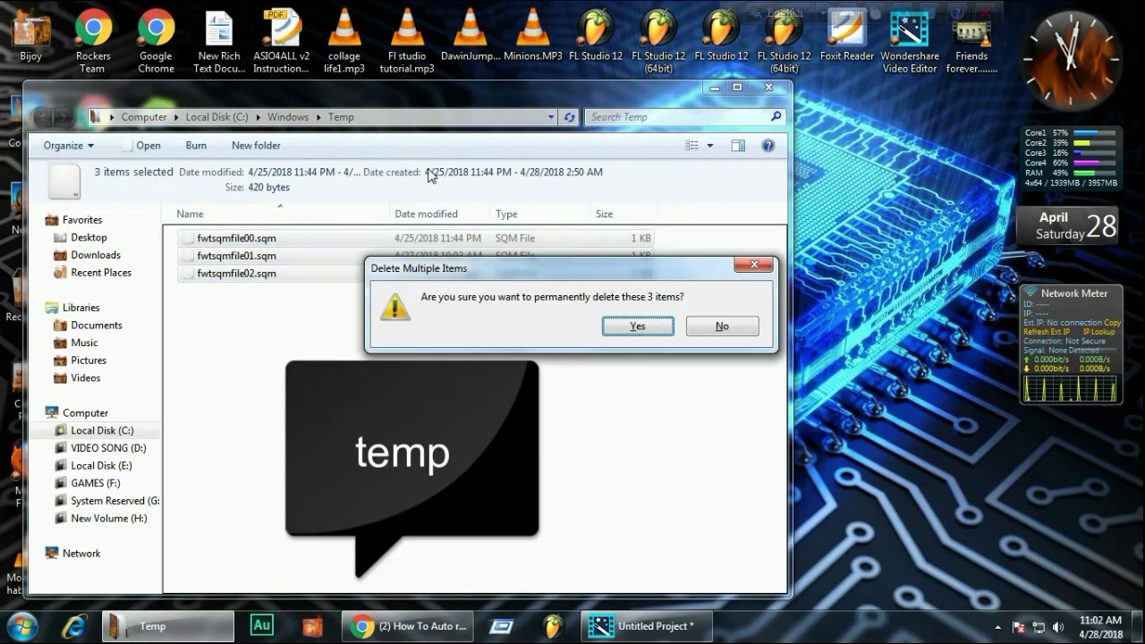
left_click(563, 330)
left_click(768, 86)
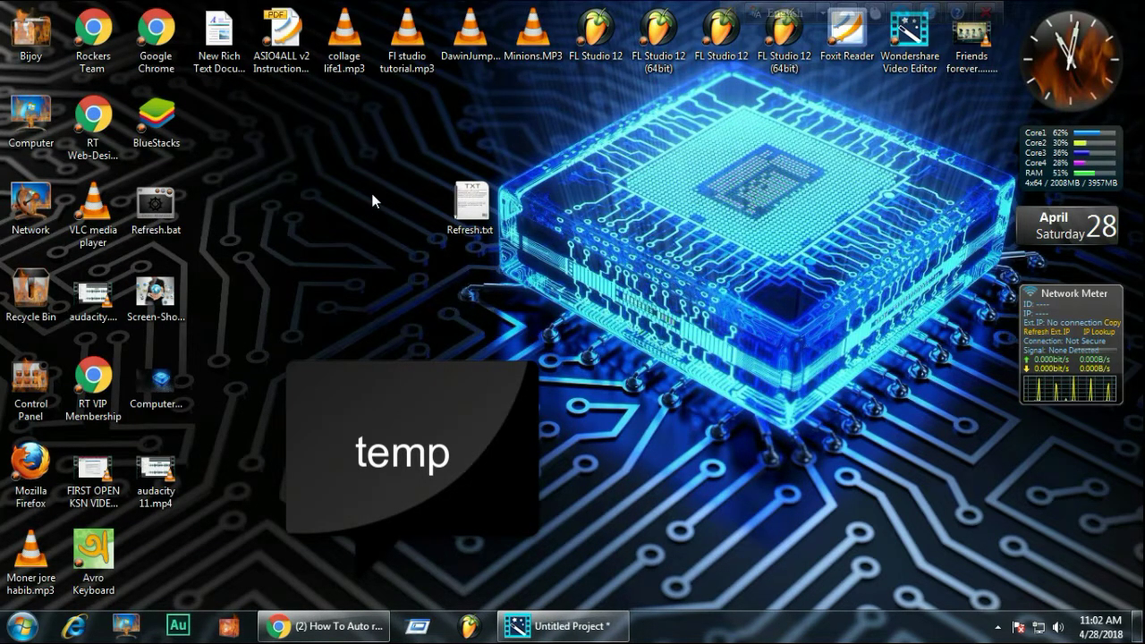
right_click(372, 197)
left_click(401, 185)
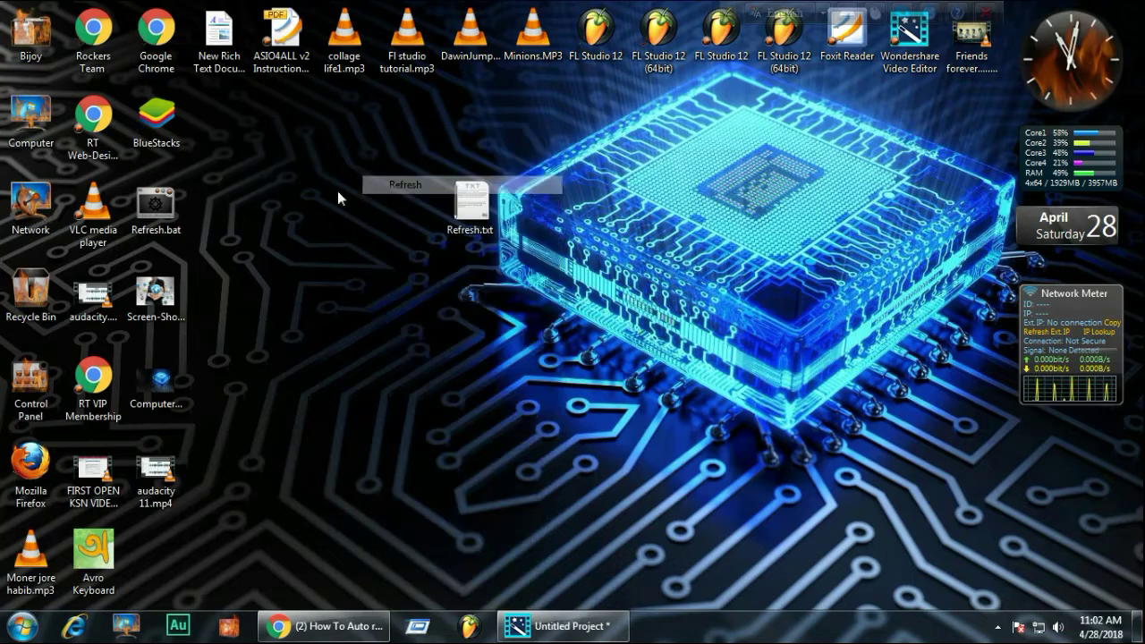
Browse from Computer to the Needed Softwar folder on the GAMES (F:) drive in a maximized window, and close it
double_click(31, 112)
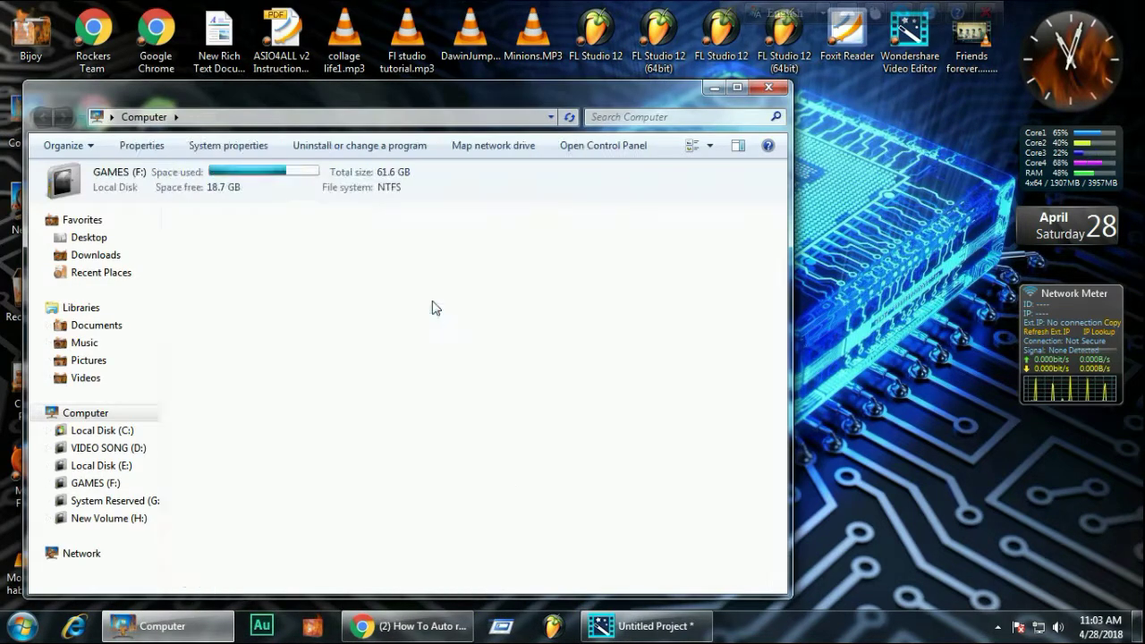
left_click(738, 88)
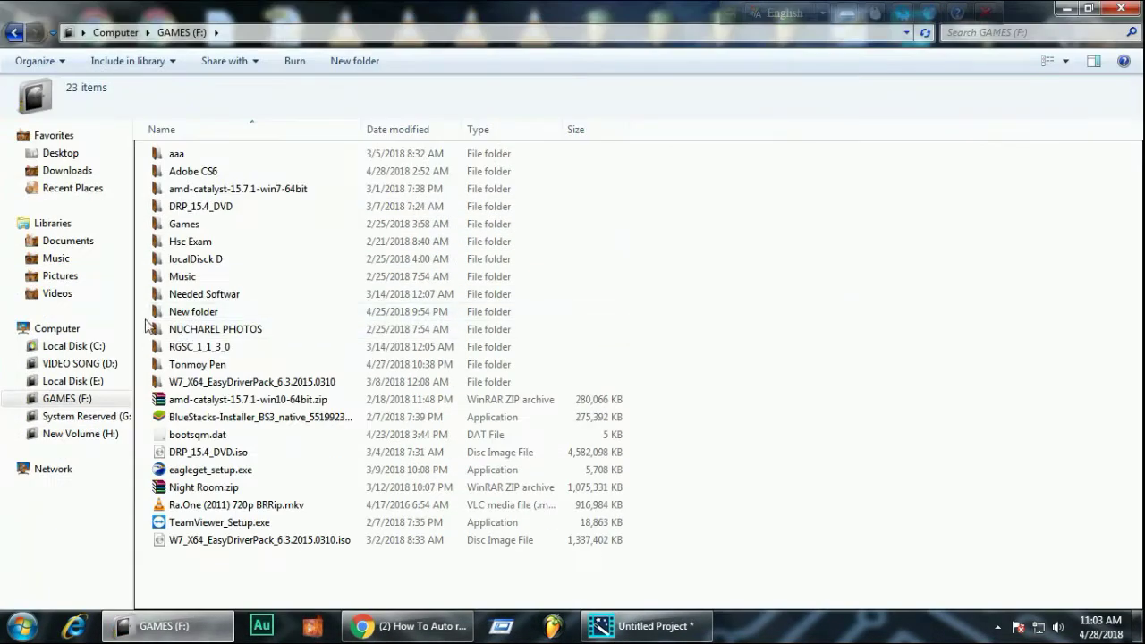
double_click(199, 295)
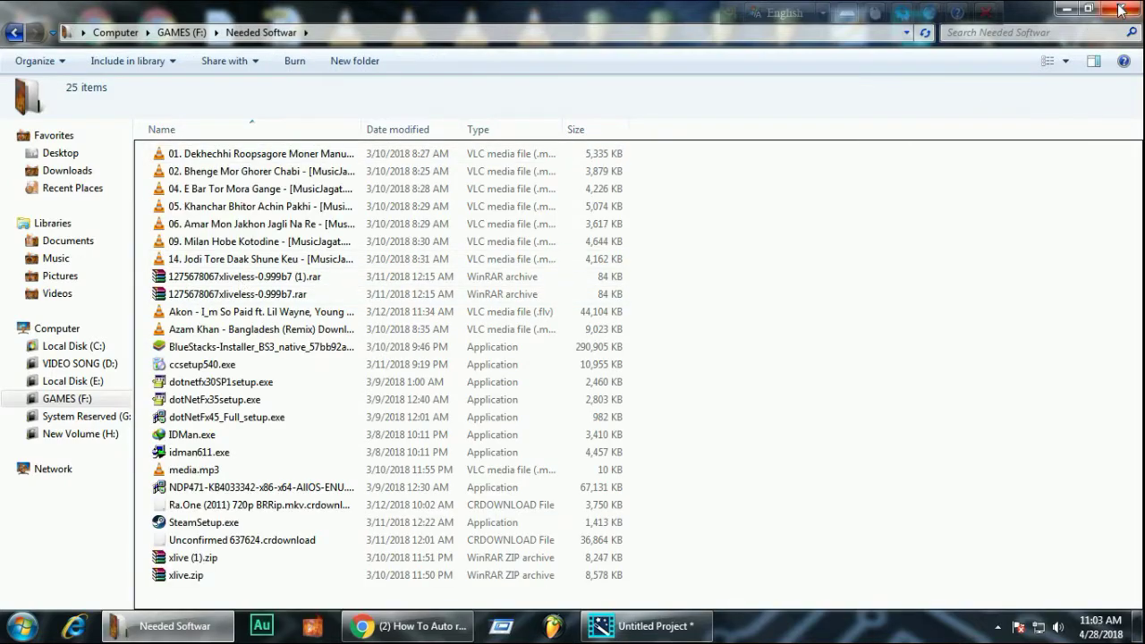
left_click(1121, 9)
Refresh the desktop twice
right_click(607, 188)
left_click(632, 184)
right_click(615, 185)
left_click(644, 185)
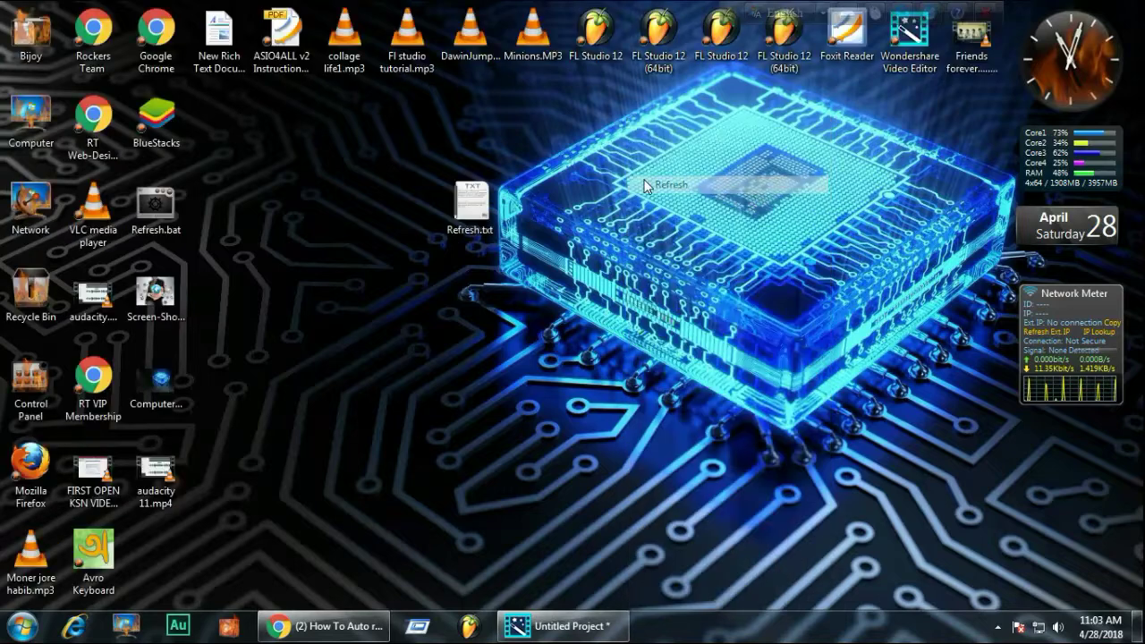